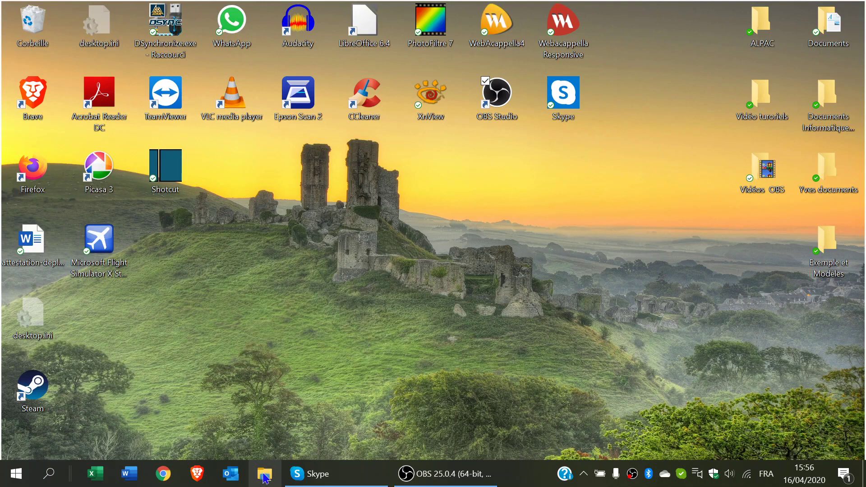
Step: Open File Explorer and browse the connected Y LG phone's storage to its DCIM > Camera photo folder
{"action": "left_click", "coordinate": [265, 476]}
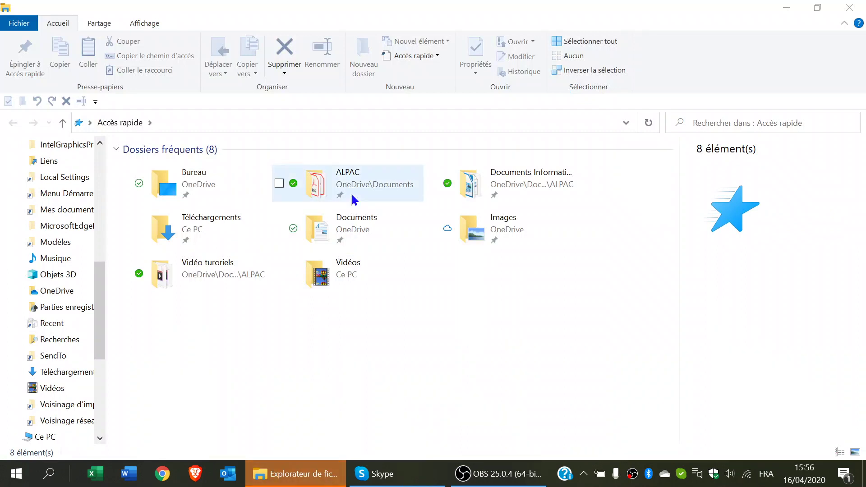
{"action": "left_click_drag", "start_coordinate": [101, 288], "coordinate": [100, 314]}
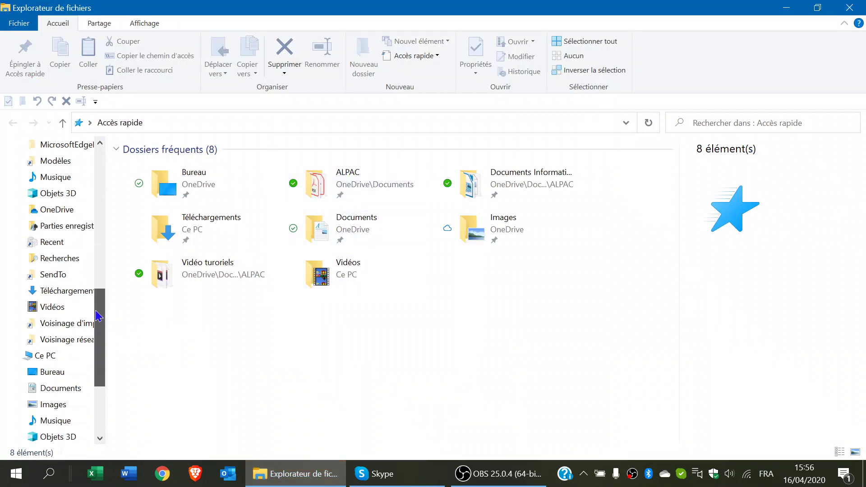
{"action": "left_click", "coordinate": [45, 356]}
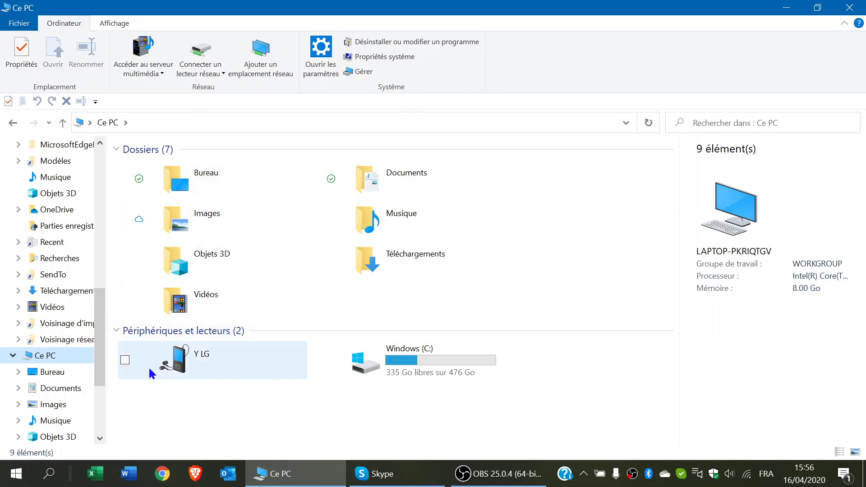
{"action": "double_click", "coordinate": [180, 364]}
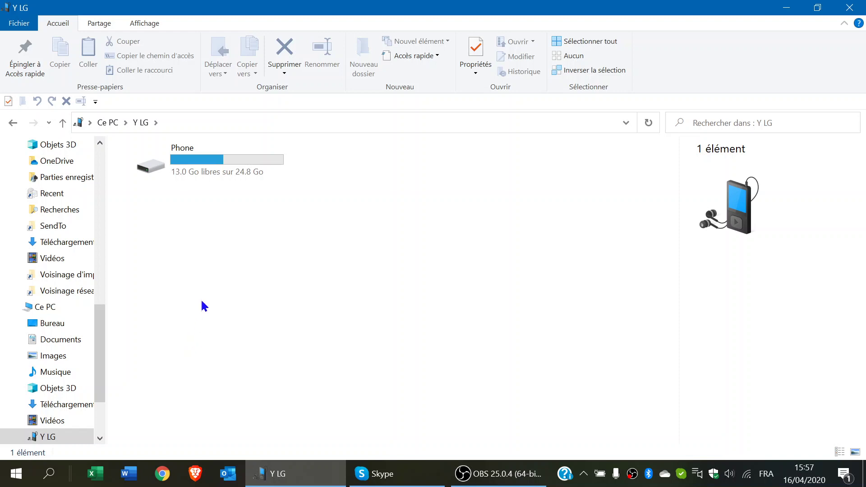
{"action": "double_click", "coordinate": [158, 165]}
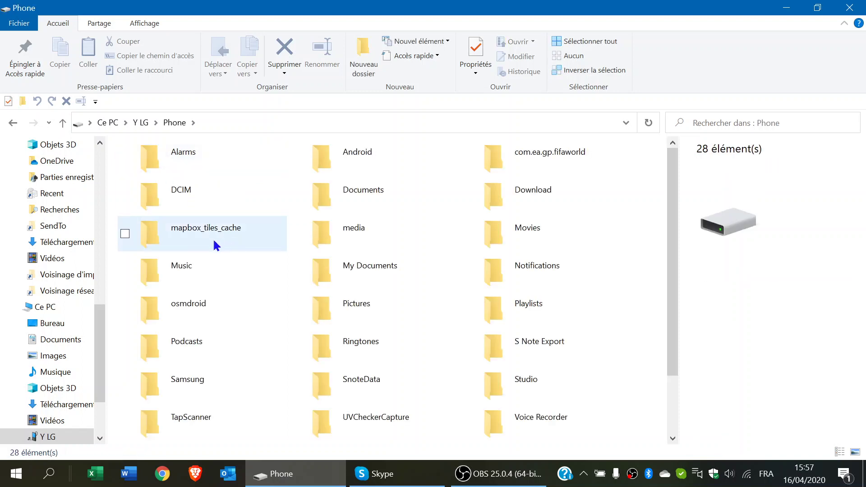
{"action": "left_click", "coordinate": [171, 194]}
{"action": "double_click", "coordinate": [171, 194]}
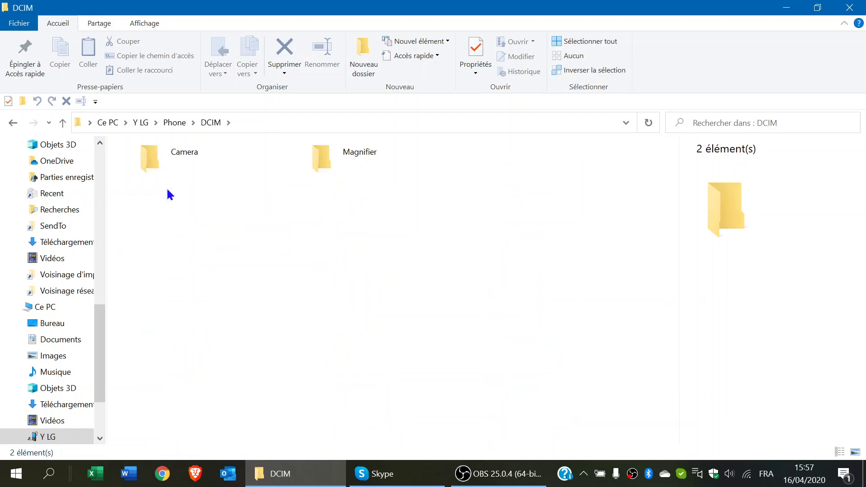
{"action": "double_click", "coordinate": [154, 159]}
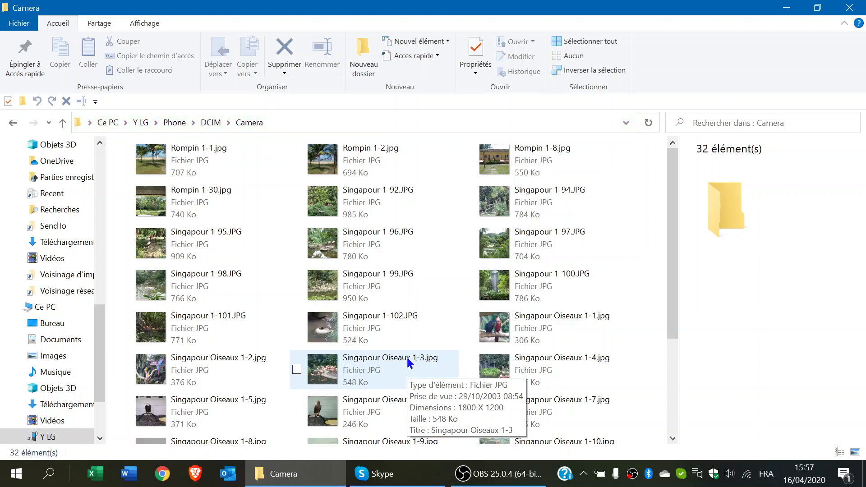
Step: Restore the maximized Camera window to a smaller size and dock it to the right half of the screen
{"action": "left_click", "coordinate": [817, 9]}
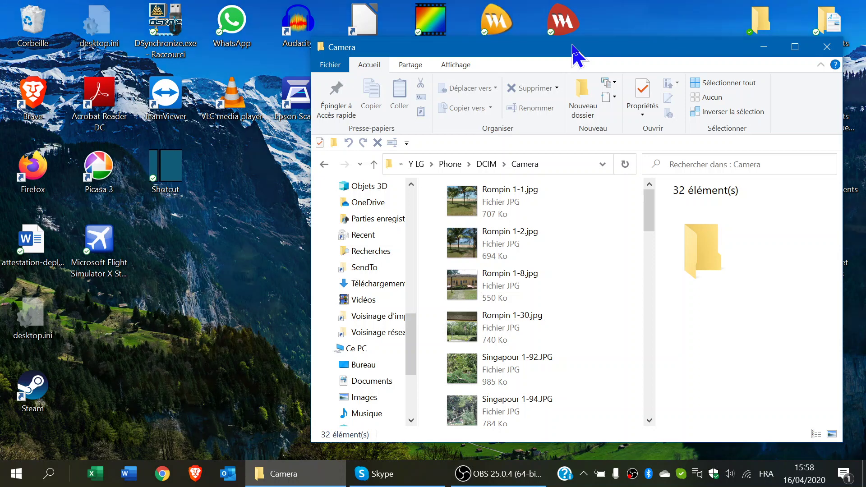
{"action": "left_click_drag", "start_coordinate": [573, 46], "coordinate": [865, 228]}
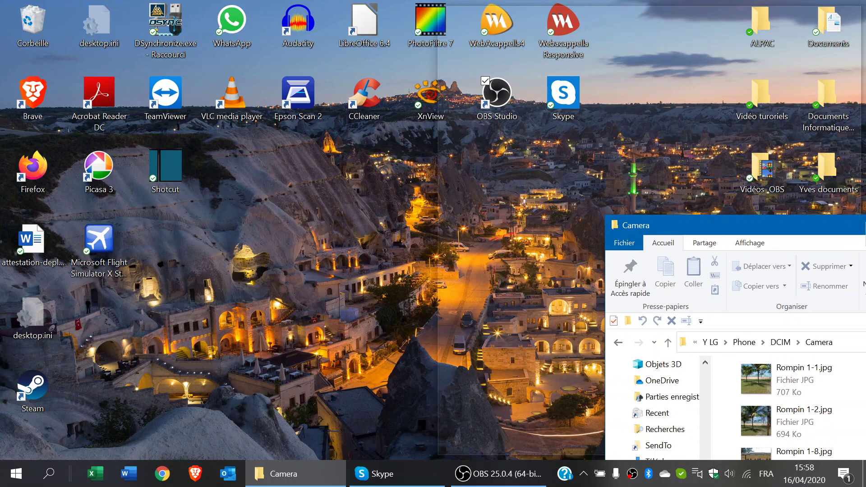
{"action": "left_click_drag", "start_coordinate": [865, 228], "coordinate": [861, 213]}
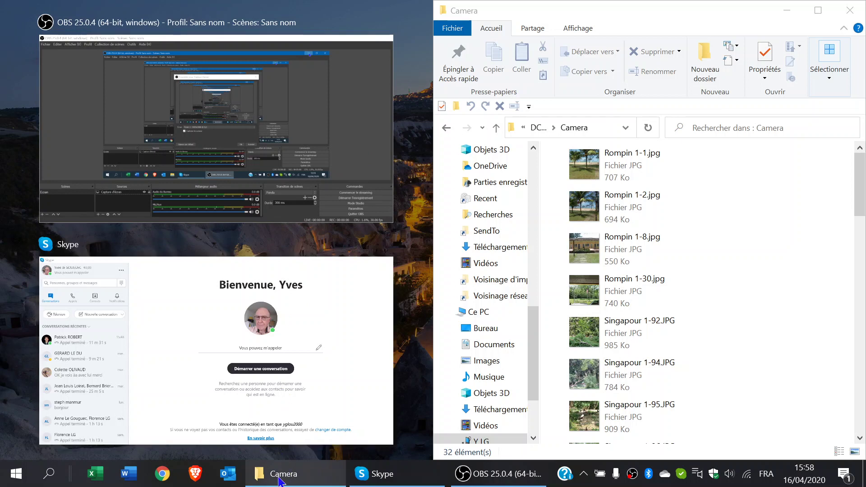
Step: Open a second File Explorer window and dock it to the left half of the screen beside the Camera window
{"action": "mouse_move", "coordinate": [279, 482]}
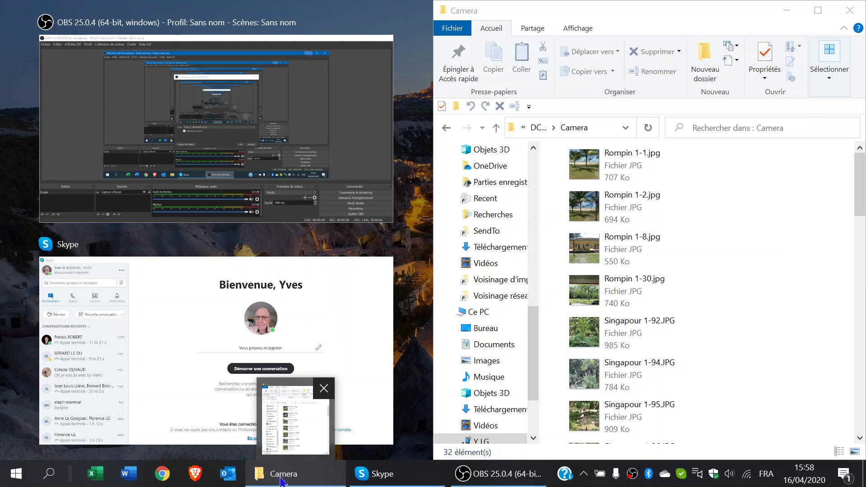
{"action": "right_click", "coordinate": [281, 481]}
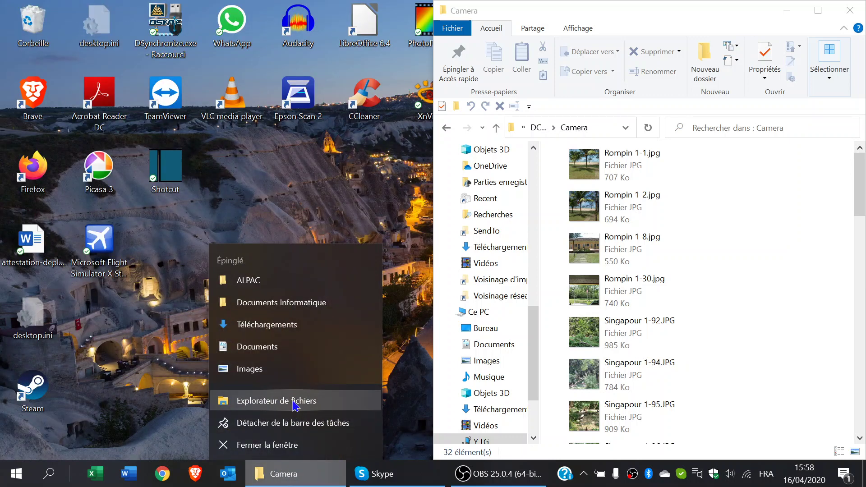
{"action": "left_click", "coordinate": [295, 406]}
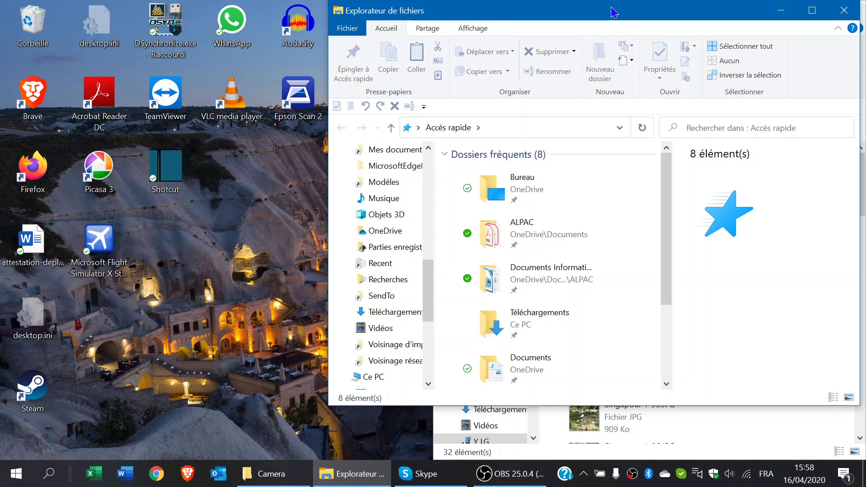
{"action": "left_click_drag", "start_coordinate": [614, 17], "coordinate": [2, 163]}
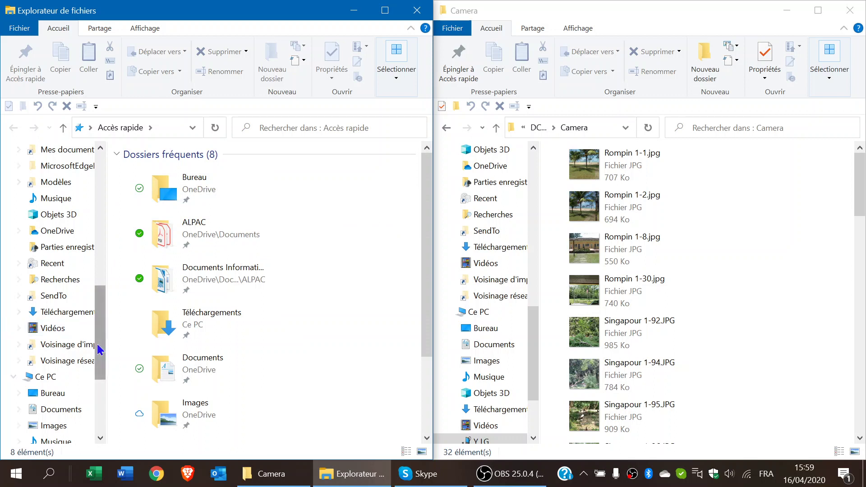
Step: Display the computer's Documents folder in the second File Explorer window
{"action": "scroll", "coordinate": [99, 350], "scroll_direction": "down", "scroll_amount": 1}
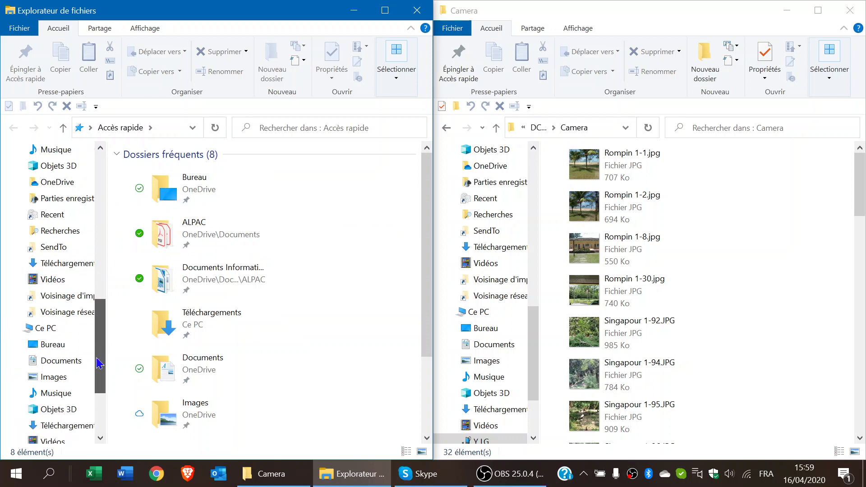
{"action": "left_click_drag", "start_coordinate": [98, 363], "coordinate": [105, 213]}
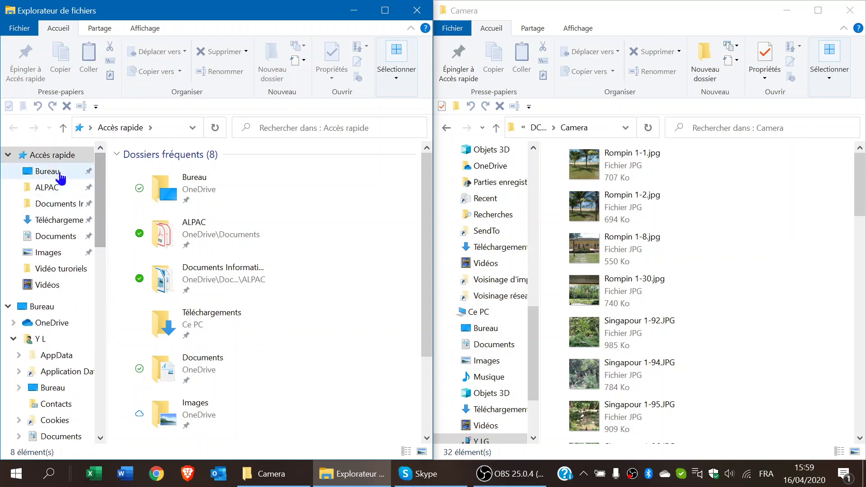
{"action": "left_click", "coordinate": [50, 241]}
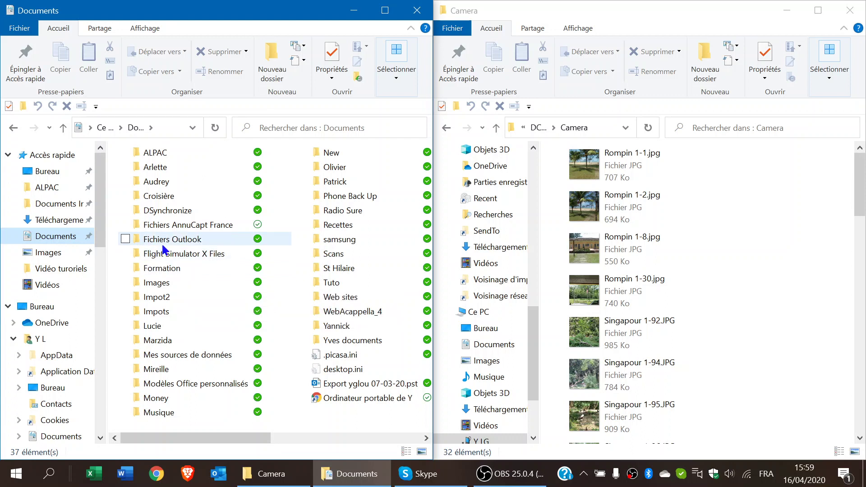
Step: Create a new folder named "Images Tuto" in the Documents folder
{"action": "left_click", "coordinate": [272, 57]}
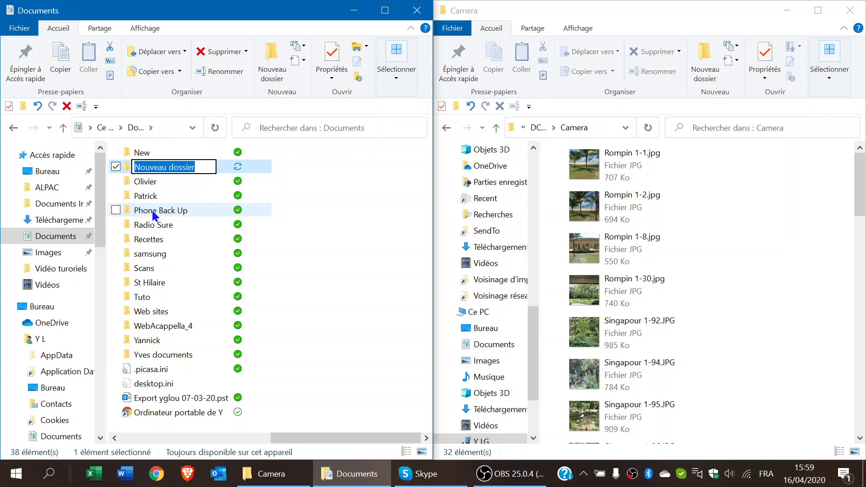
{"action": "type", "text": "Im"}
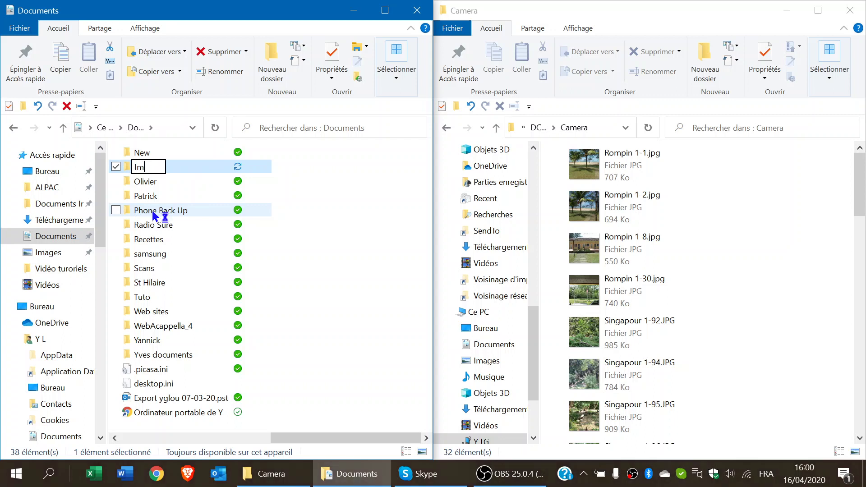
{"action": "type", "text": "ages "}
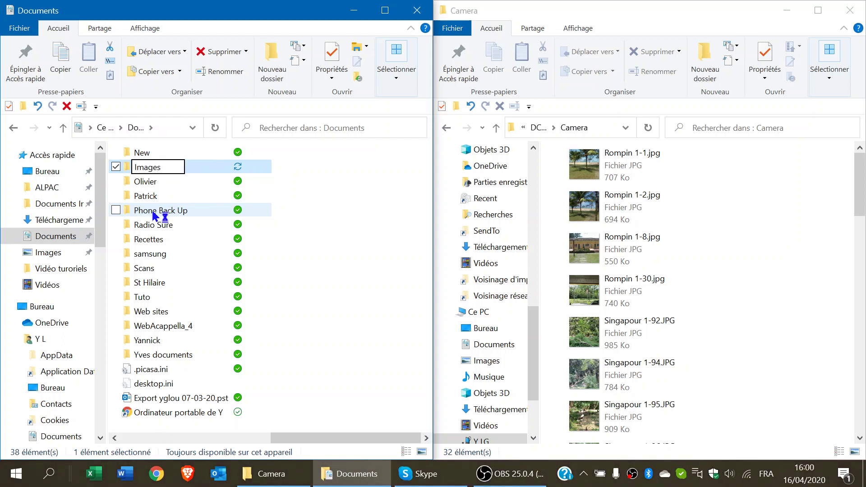
{"action": "type", "text": "Toto"}
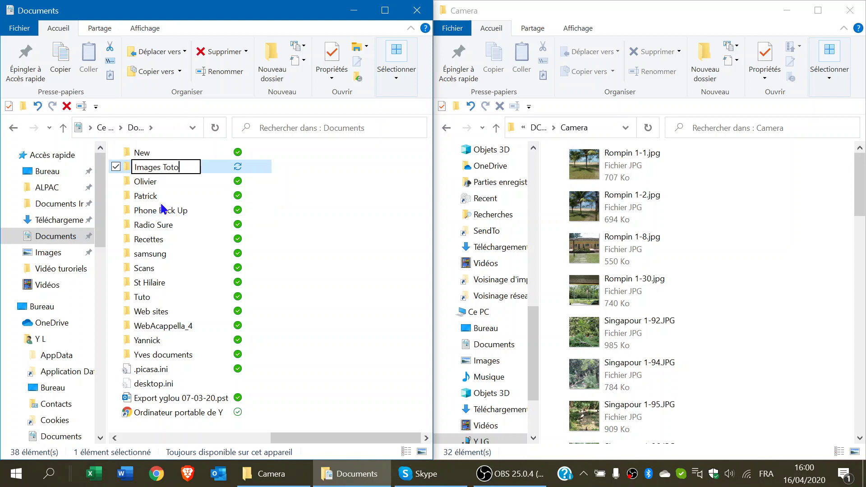
{"action": "key", "text": "BackSpace"}
{"action": "key", "text": "BackSpace"}
{"action": "key", "text": "BackSpace"}
{"action": "type", "text": "uto"}
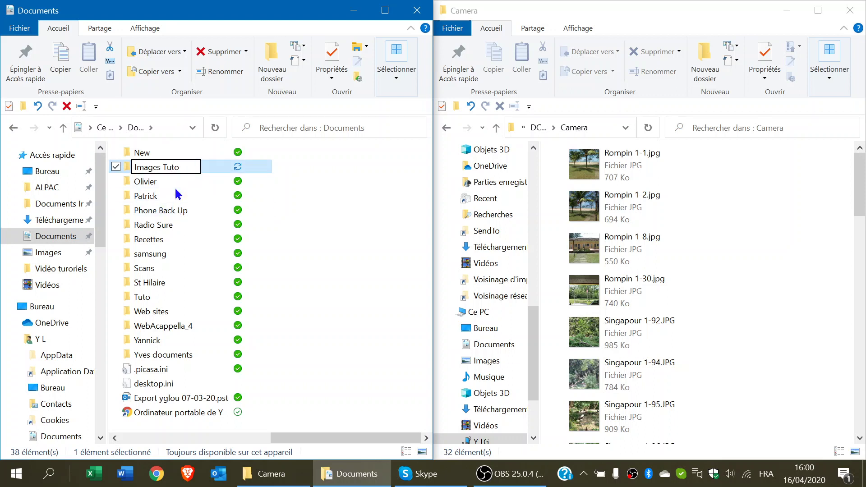
{"action": "key", "text": "Return"}
Step: Open the Images Tuto folder and create a subfolder named "Voyages" in it
{"action": "scroll", "coordinate": [194, 225], "scroll_direction": "left", "scroll_amount": 3}
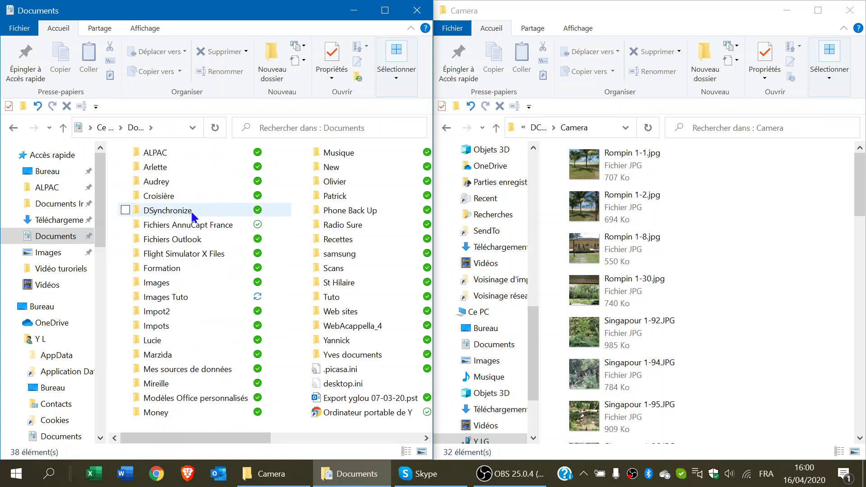
{"action": "left_click", "coordinate": [158, 299]}
{"action": "double_click", "coordinate": [159, 298]}
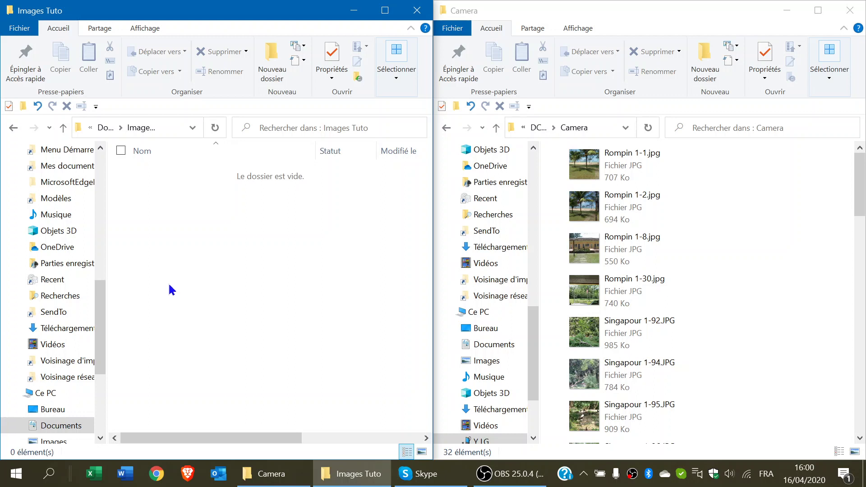
{"action": "left_click", "coordinate": [273, 60]}
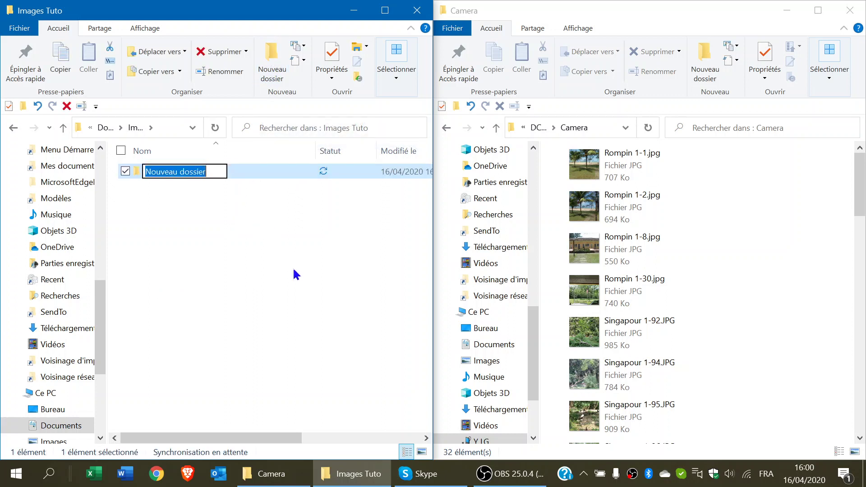
{"action": "type", "text": "Vo"}
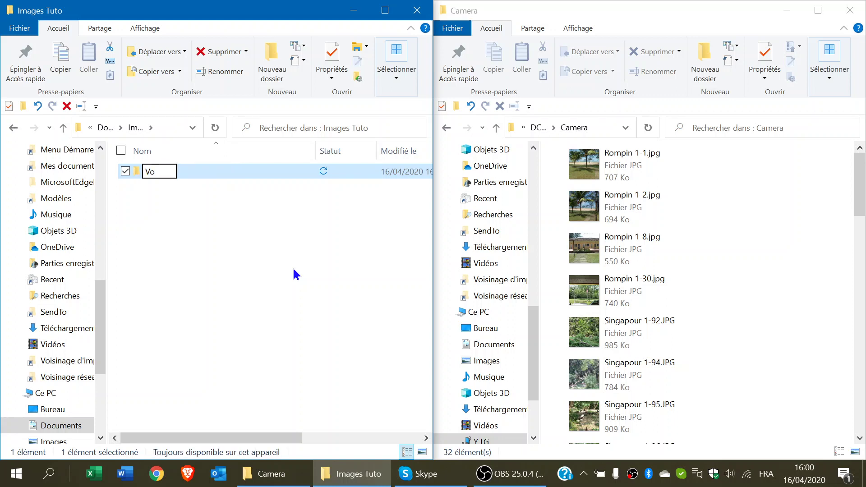
{"action": "type", "text": "yages"}
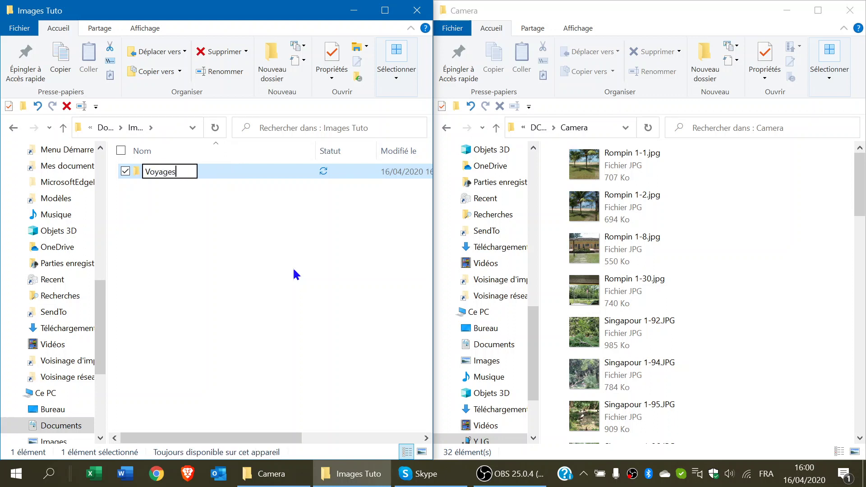
{"action": "left_click", "coordinate": [228, 245]}
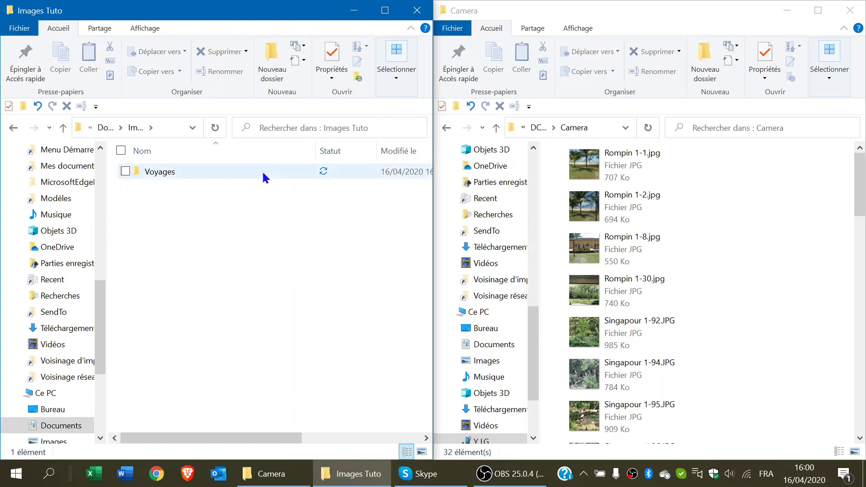
Step: Create a second subfolder named "Anniversaire" in the Images Tuto folder
{"action": "left_click", "coordinate": [272, 59]}
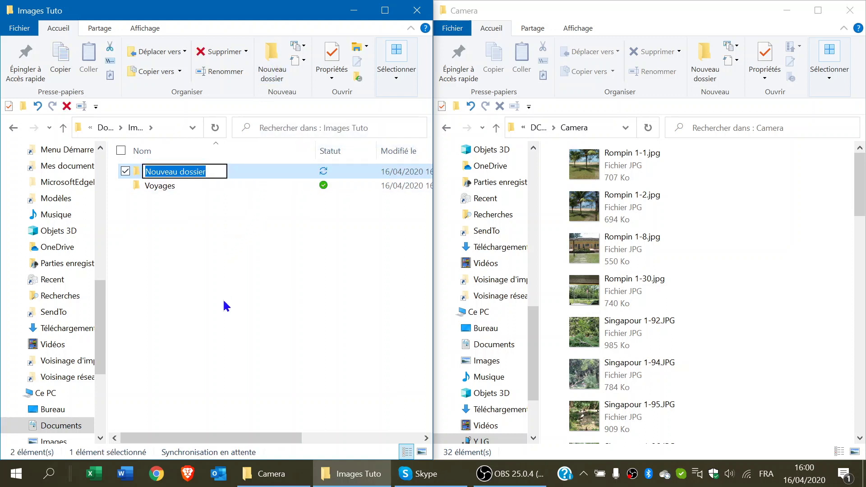
{"action": "type", "text": "Anni"}
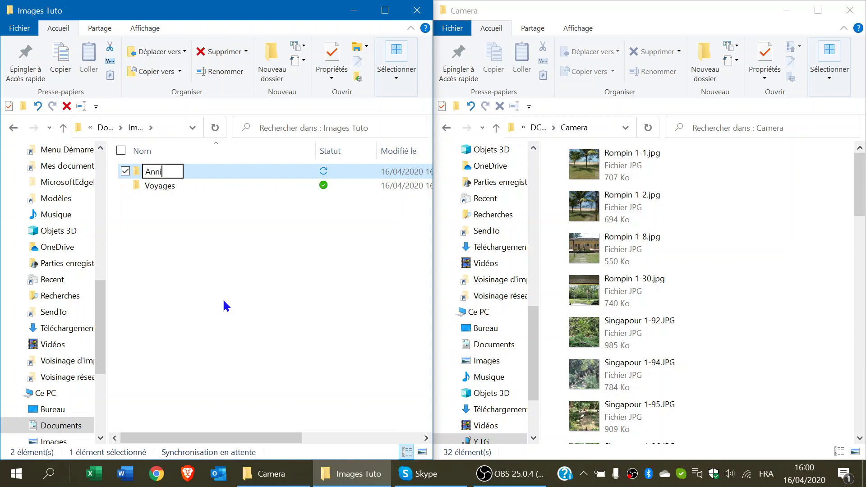
{"action": "type", "text": "versaire"}
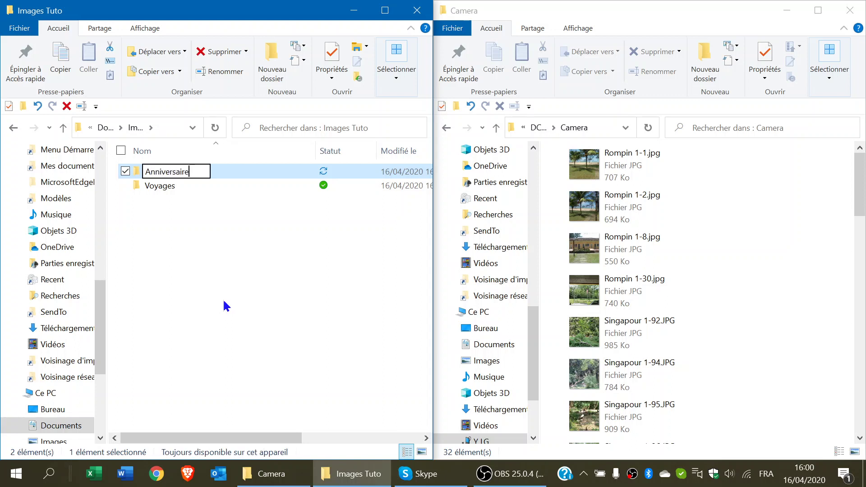
{"action": "left_click", "coordinate": [185, 265]}
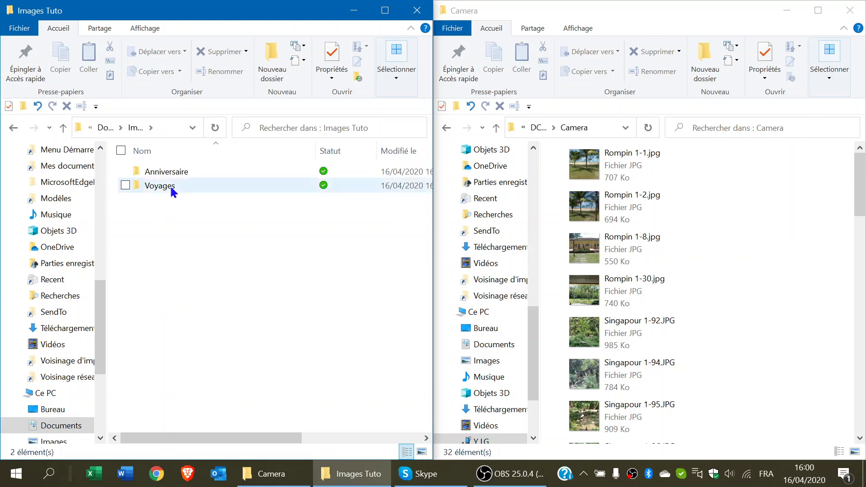
Step: Open the Voyages folder and create a subfolder named "Singapour" in it
{"action": "left_click", "coordinate": [158, 185]}
{"action": "double_click", "coordinate": [158, 185]}
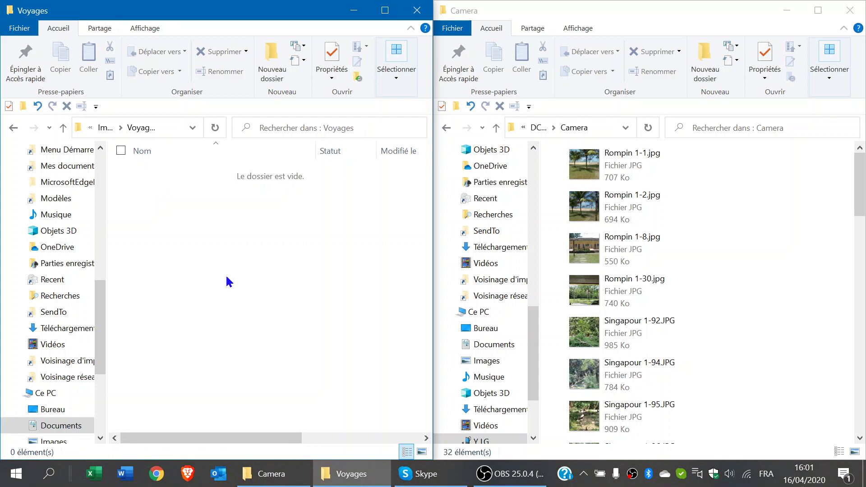
{"action": "left_click", "coordinate": [273, 57]}
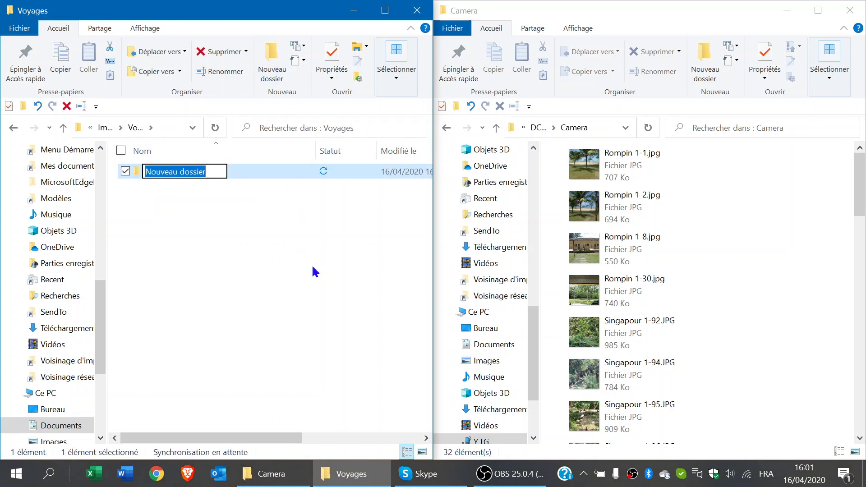
{"action": "type", "text": "Sing"}
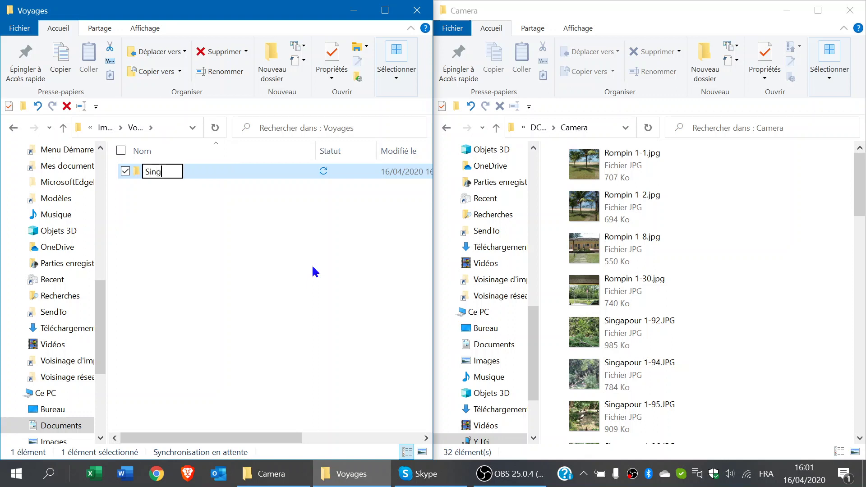
{"action": "type", "text": "apour"}
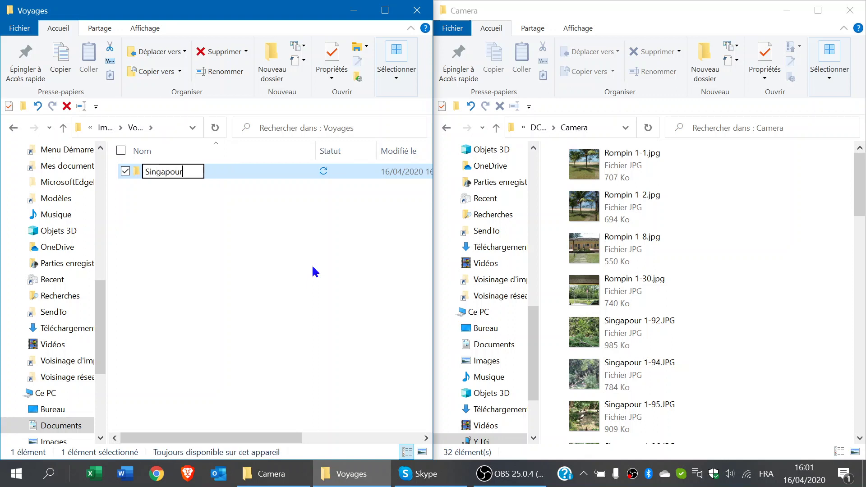
{"action": "left_click", "coordinate": [207, 239]}
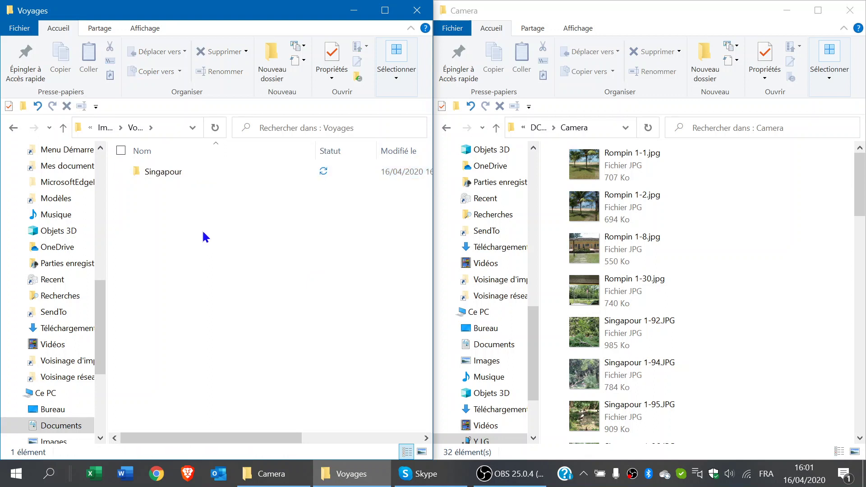
Step: Create a second subfolder named "Chenehutte les tufeaux" in the Voyages folder
{"action": "left_click", "coordinate": [273, 54]}
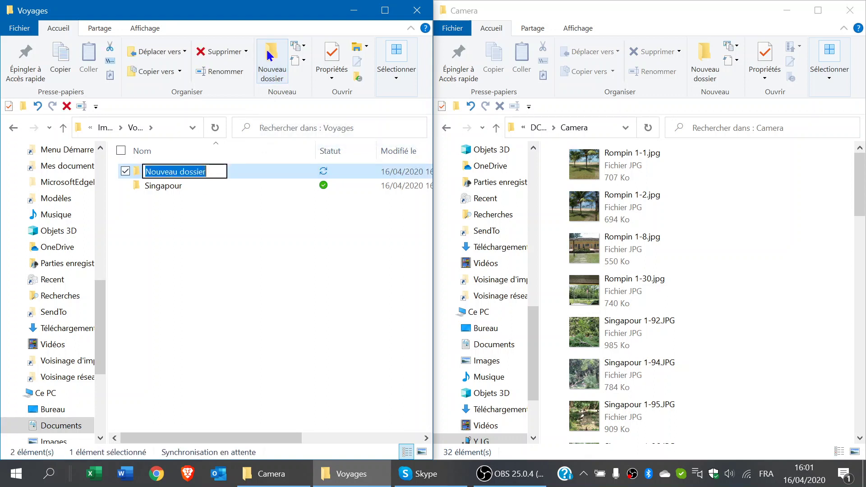
{"action": "type", "text": "c"}
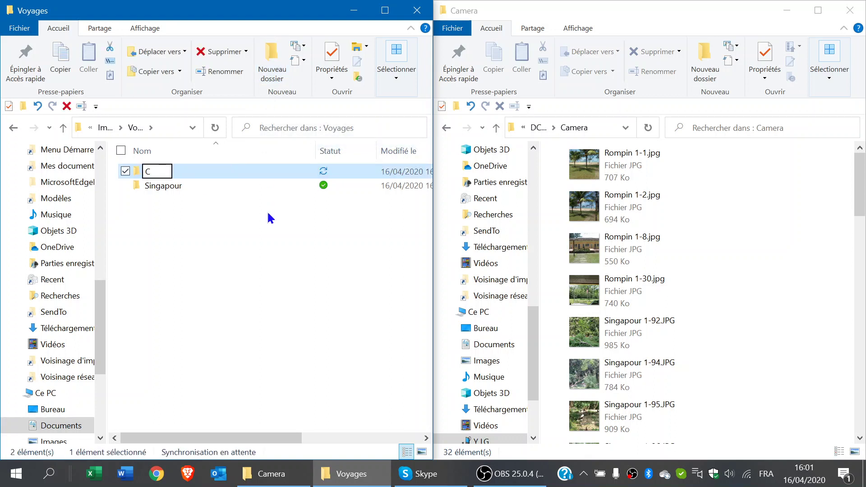
{"action": "type", "text": "heneh"}
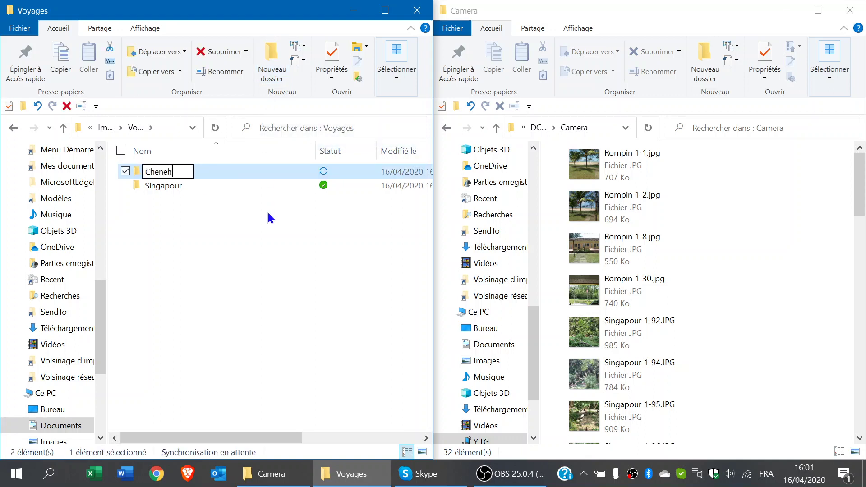
{"action": "type", "text": "utte les"}
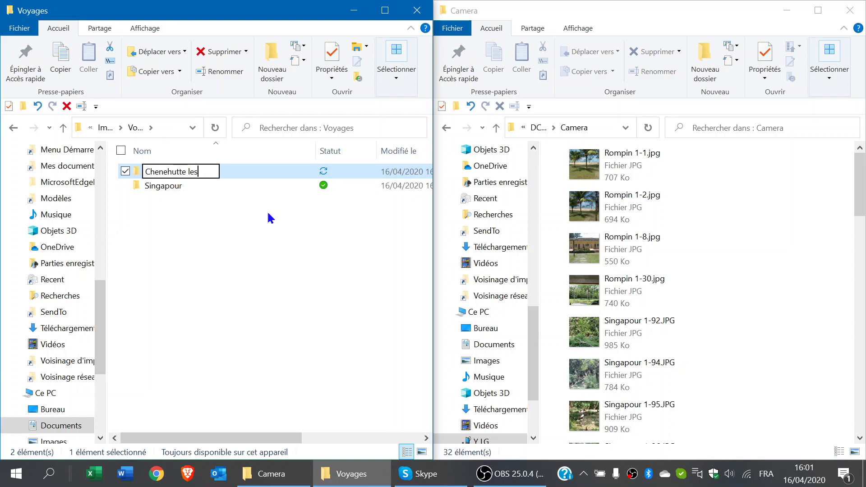
{"action": "type", "text": " tufea"}
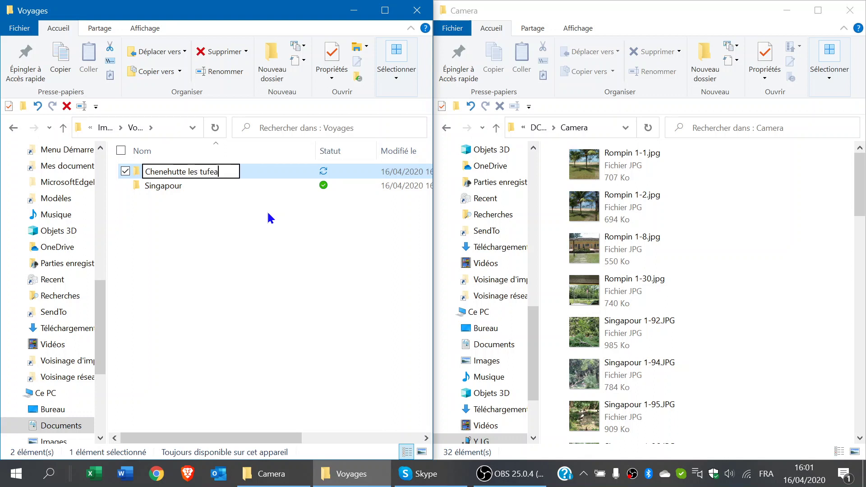
{"action": "type", "text": "ux"}
{"action": "left_click", "coordinate": [258, 214]}
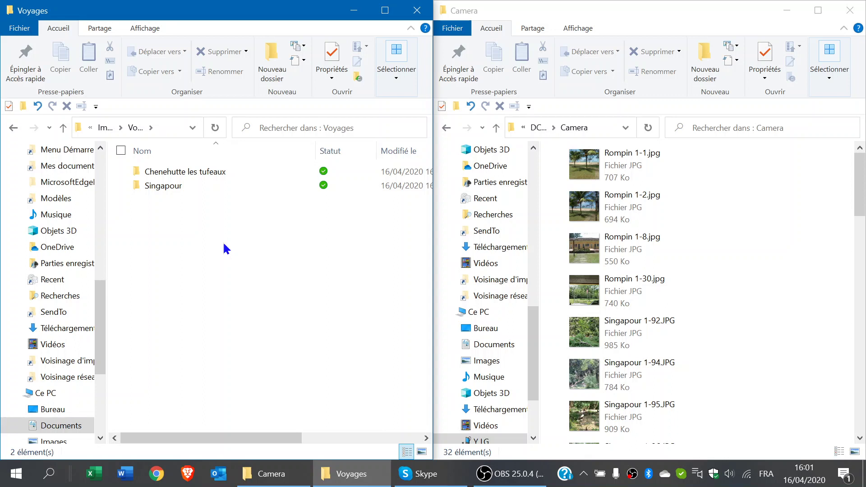
Step: Create a third subfolder named "Temporaire" in the Voyages folder and open it
{"action": "left_click", "coordinate": [269, 64]}
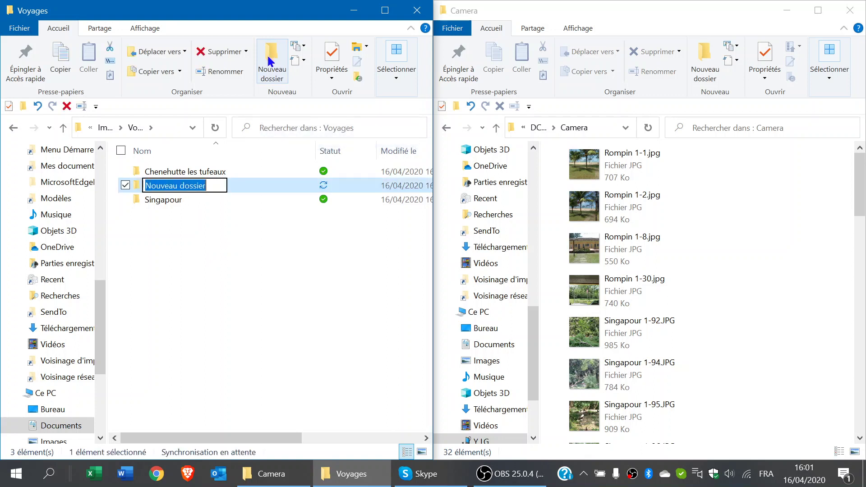
{"action": "type", "text": "Te"}
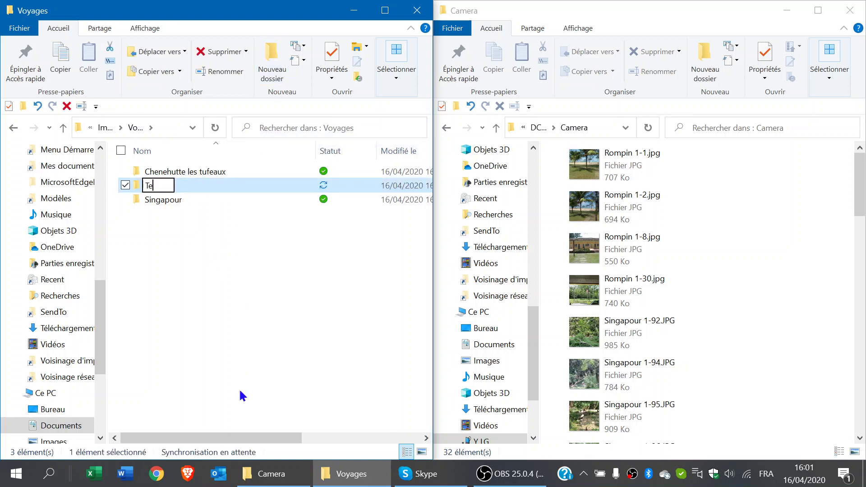
{"action": "type", "text": "mporaire"}
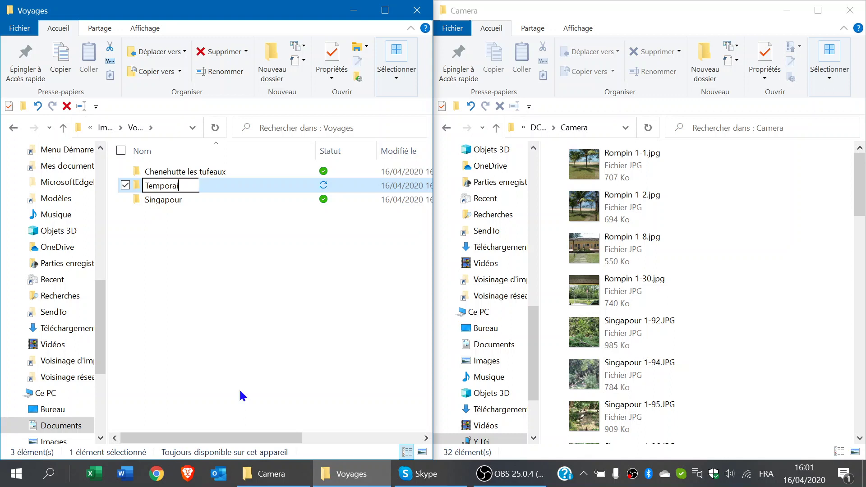
{"action": "left_click", "coordinate": [212, 334]}
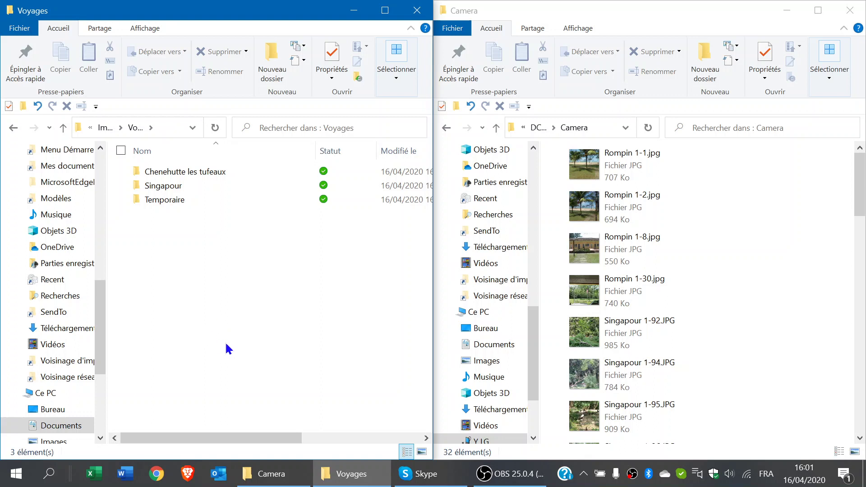
{"action": "double_click", "coordinate": [170, 200]}
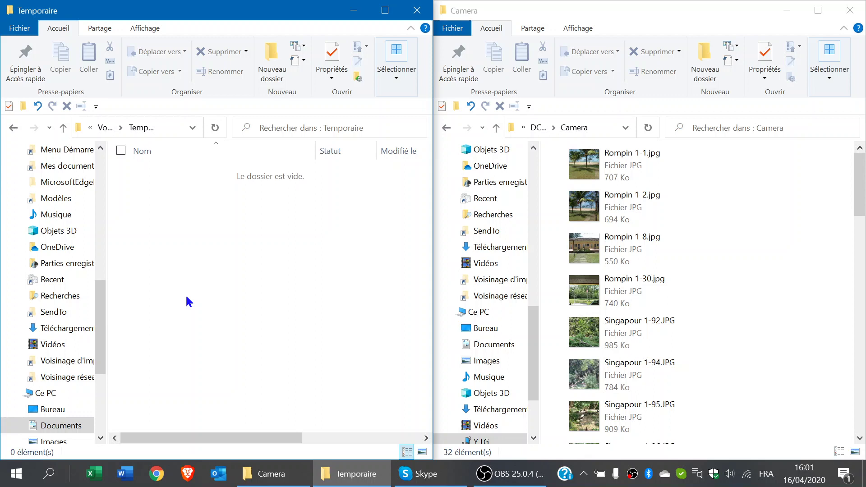
{"action": "left_click", "coordinate": [756, 232]}
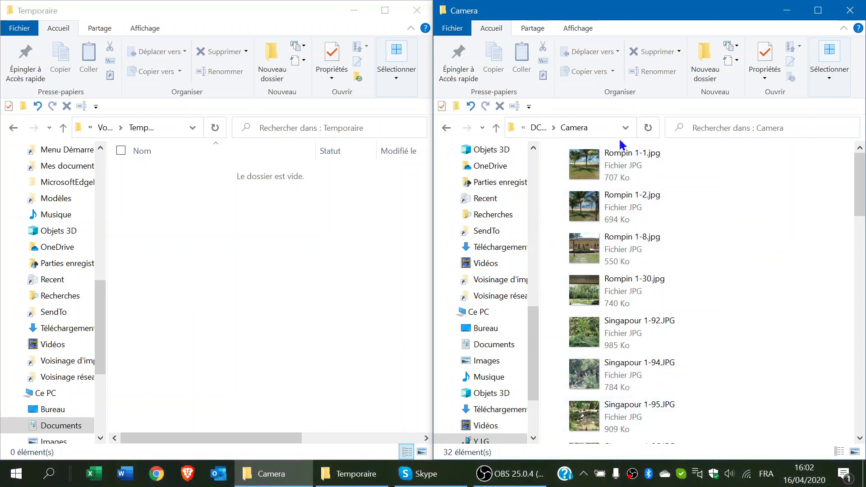
{"action": "left_click", "coordinate": [584, 170]}
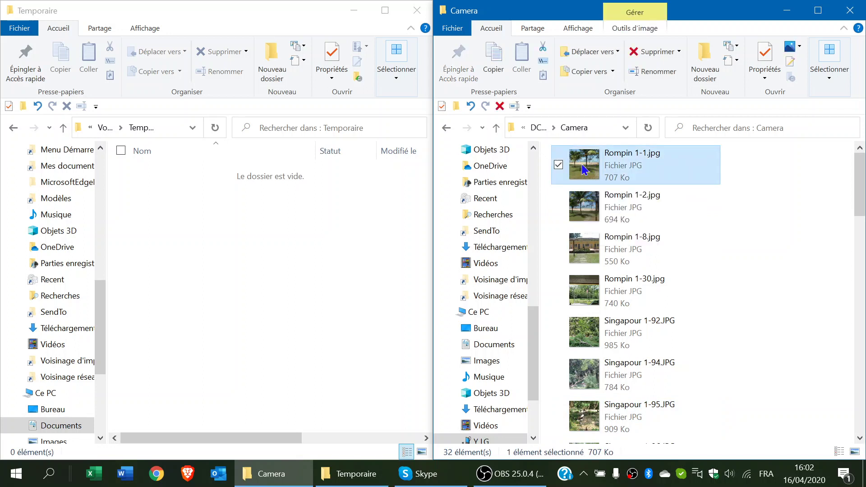
{"action": "key", "text": "ctrl+a"}
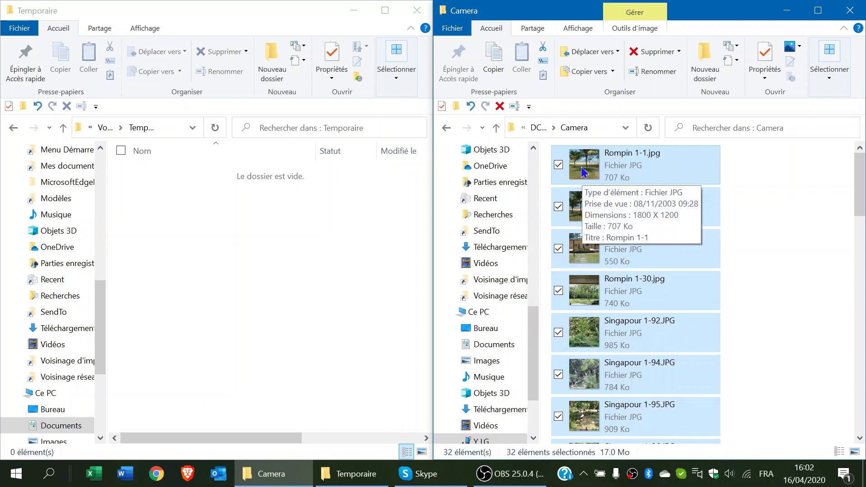
{"action": "left_click", "coordinate": [830, 81]}
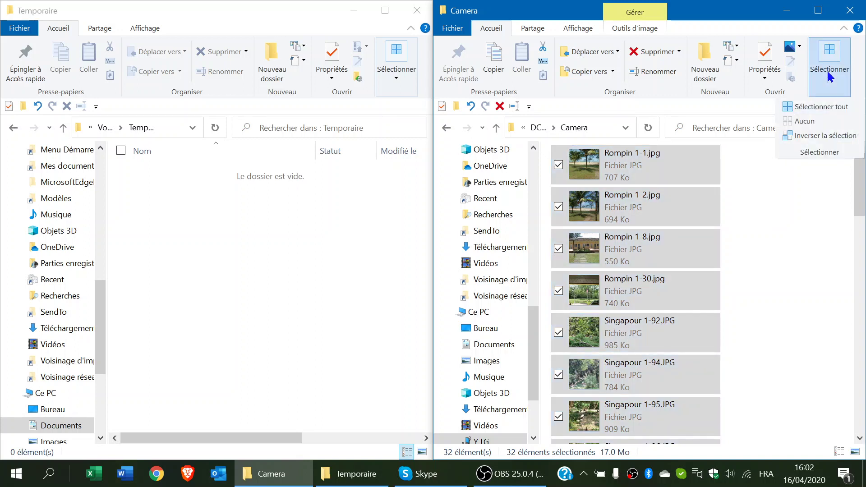
{"action": "left_click", "coordinate": [775, 247]}
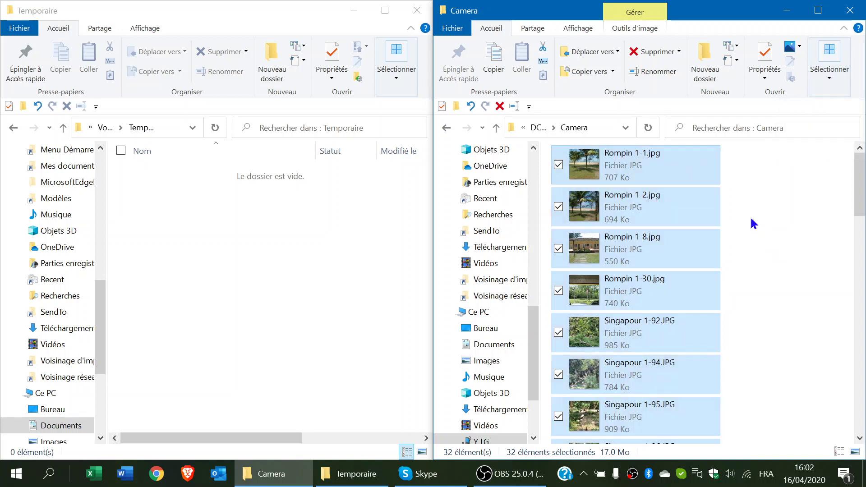
{"action": "left_click", "coordinate": [751, 221]}
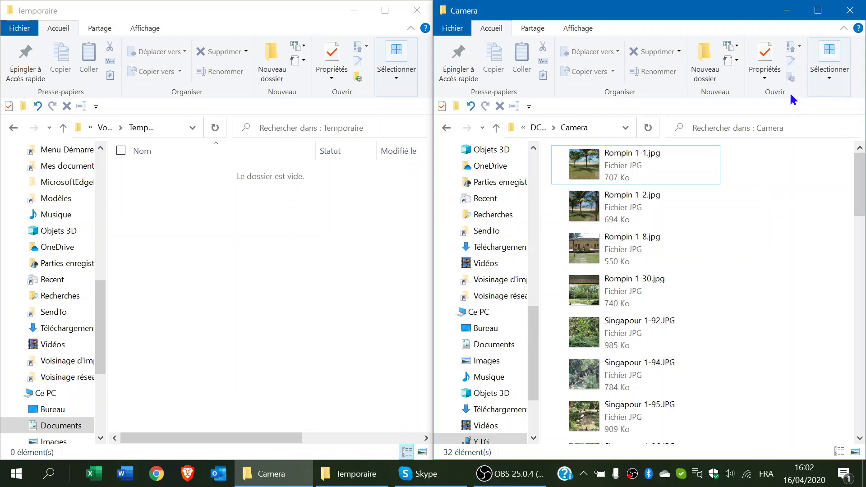
{"action": "left_click", "coordinate": [828, 81]}
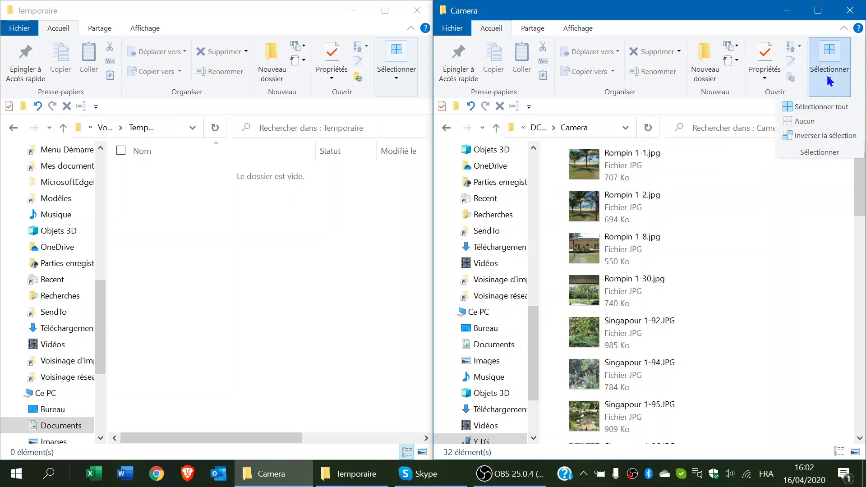
{"action": "left_click", "coordinate": [804, 109]}
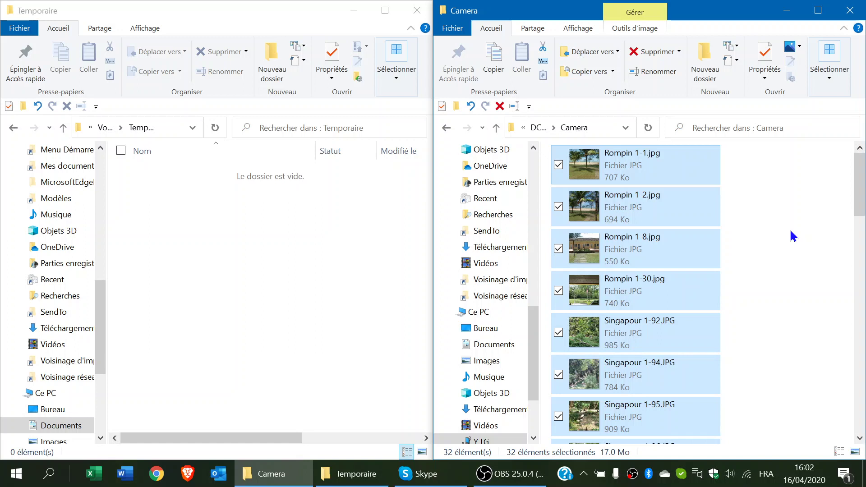
{"action": "left_click", "coordinate": [594, 167]}
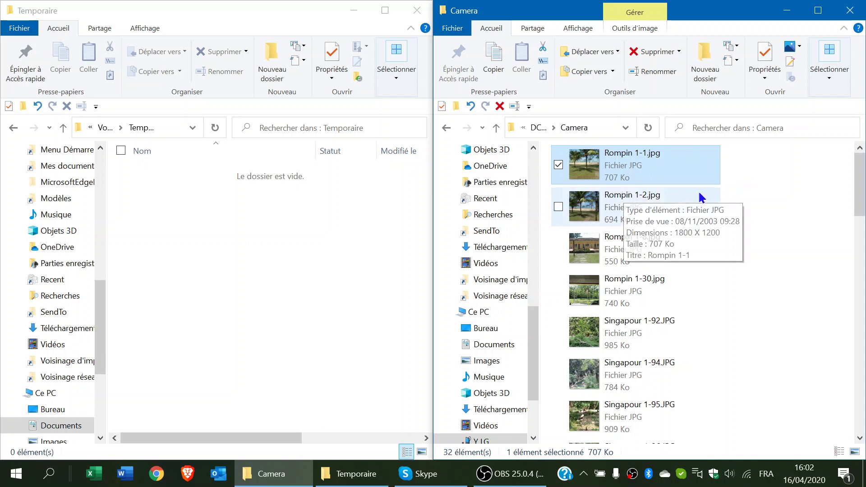
Step: Select all the photos in the phone's Camera folder and copy them into the Temporaire folder
{"action": "left_click", "coordinate": [830, 76]}
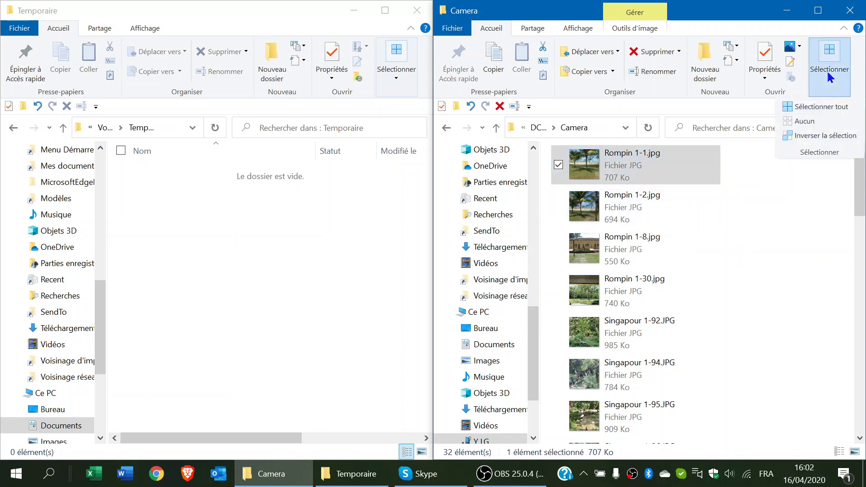
{"action": "left_click", "coordinate": [812, 108]}
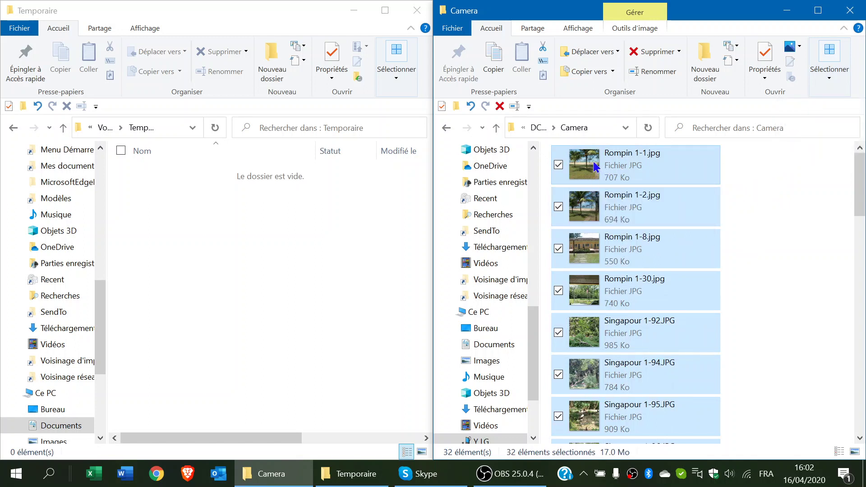
{"action": "left_click_drag", "start_coordinate": [594, 168], "coordinate": [245, 263]}
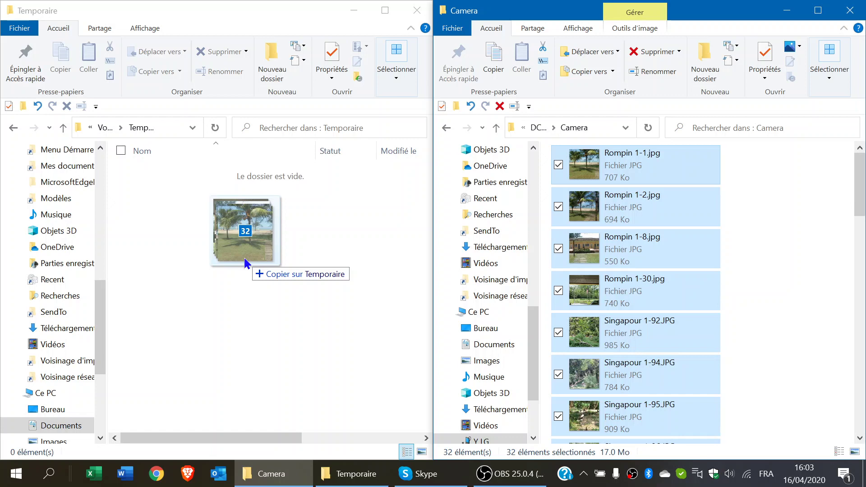
{"action": "left_click_drag", "start_coordinate": [245, 262], "coordinate": [246, 261]}
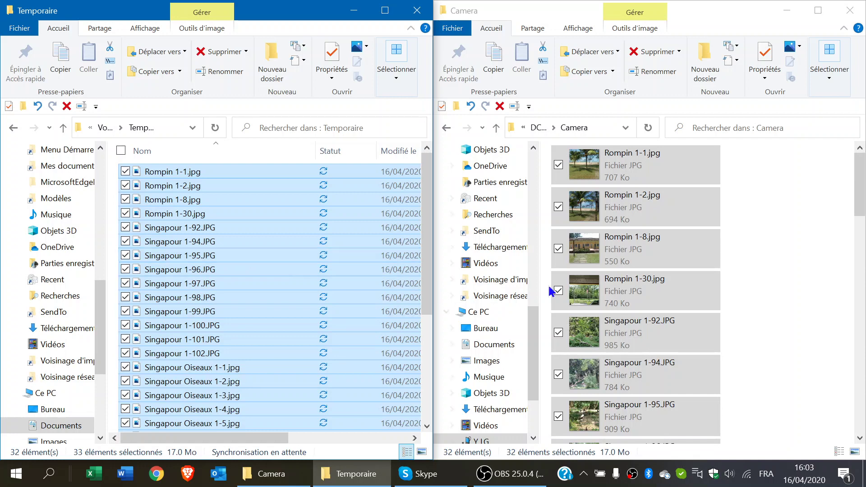
Step: Permanently delete all the photos from the phone's Camera folder, and select only Rompin 1-2.jpg in the Temporaire folder
{"action": "left_click", "coordinate": [752, 192]}
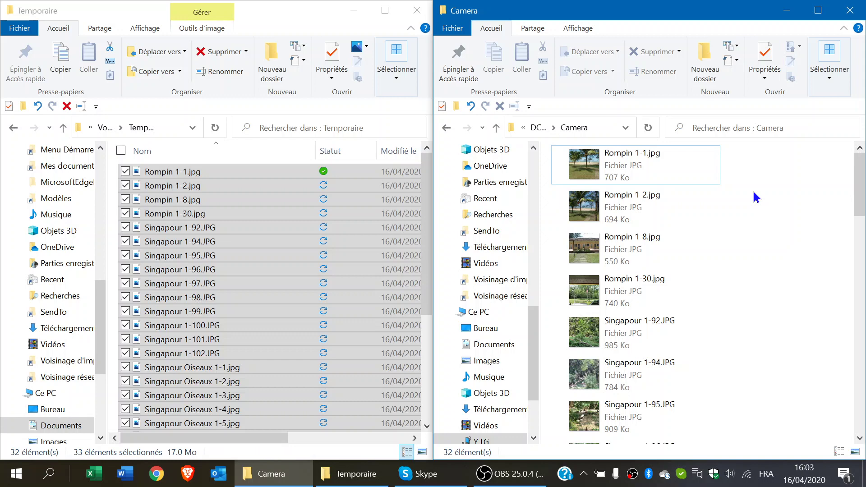
{"action": "left_click", "coordinate": [832, 79]}
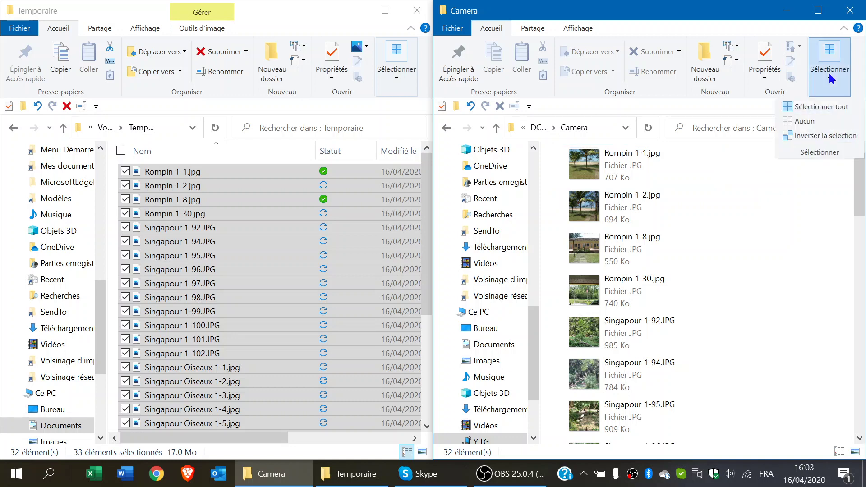
{"action": "left_click", "coordinate": [823, 108]}
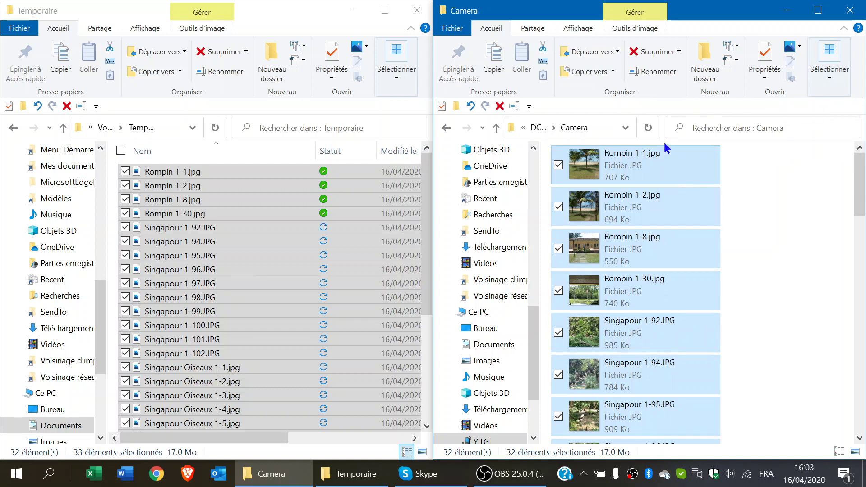
{"action": "left_click", "coordinate": [645, 52]}
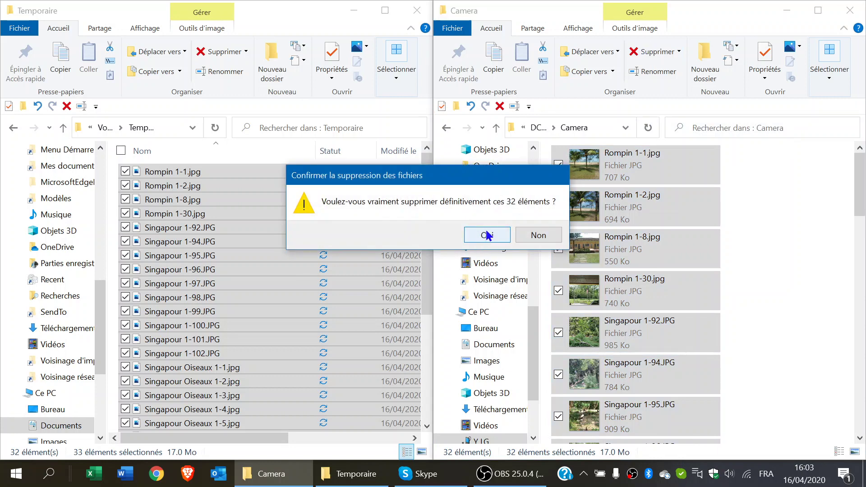
{"action": "left_click", "coordinate": [487, 235]}
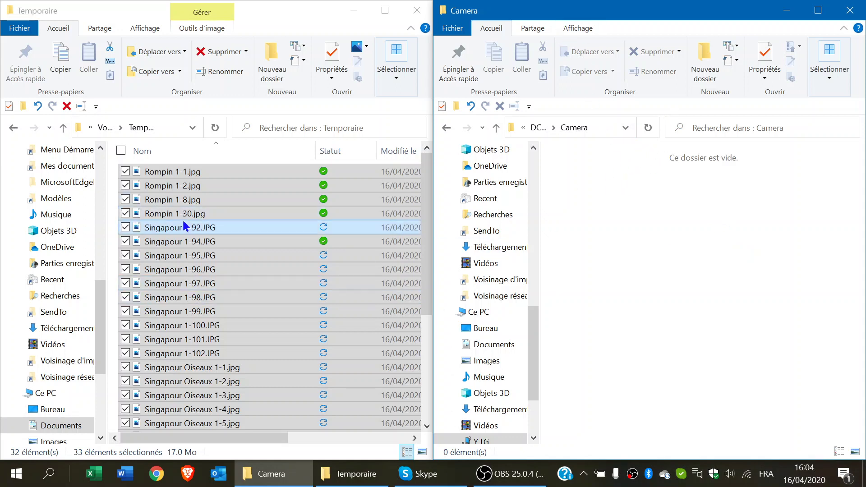
{"action": "left_click_drag", "start_coordinate": [177, 185], "coordinate": [198, 211]}
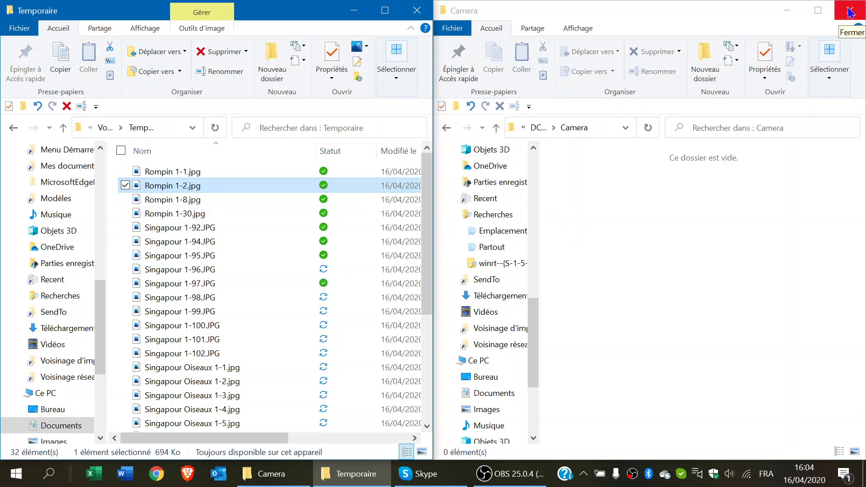
Step: Close the phone's Camera folder window and snap the Temporaire window to the right half of the screen
{"action": "left_click", "coordinate": [849, 13]}
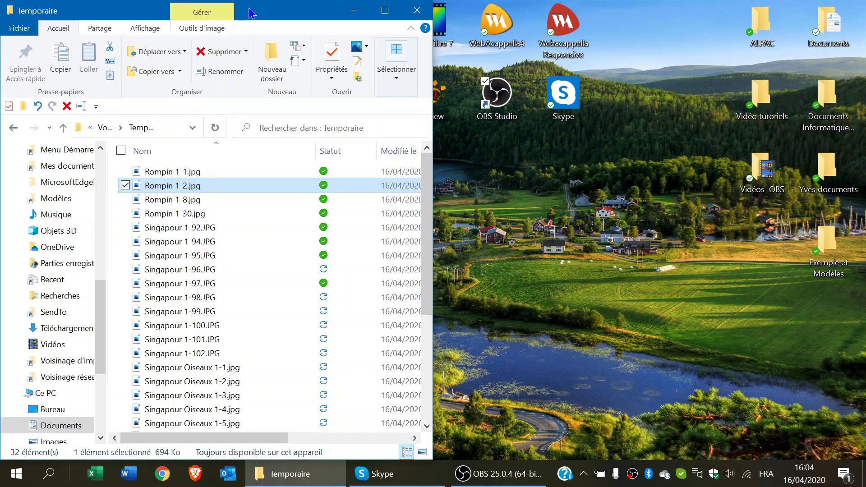
{"action": "left_click_drag", "start_coordinate": [251, 13], "coordinate": [865, 73]}
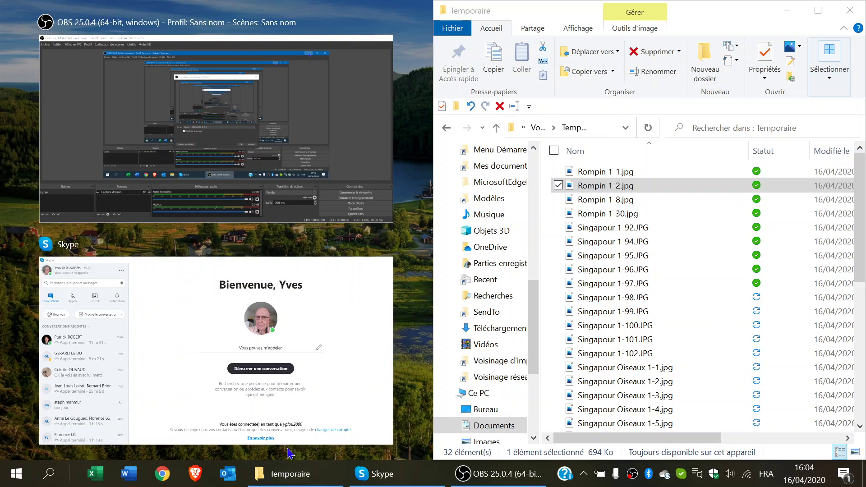
Step: Open the Images Tuto folder from Documents in a second File Explorer window and snap it to the left half of the screen
{"action": "right_click", "coordinate": [297, 474]}
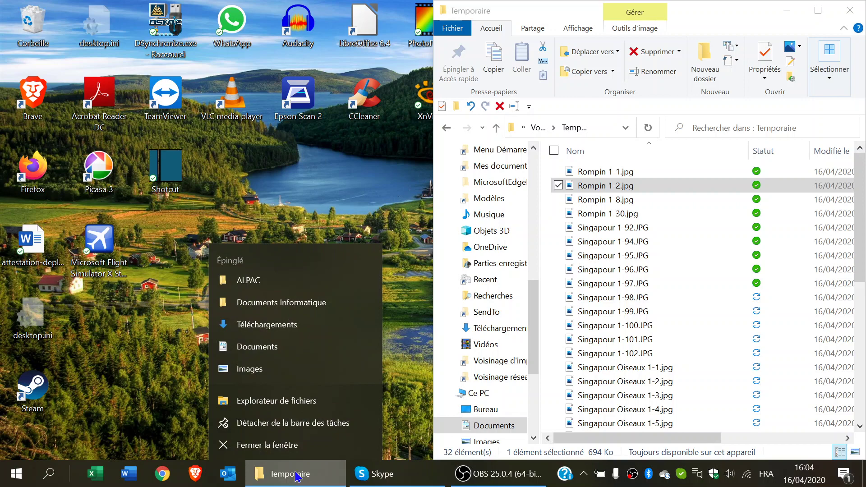
{"action": "left_click", "coordinate": [297, 405]}
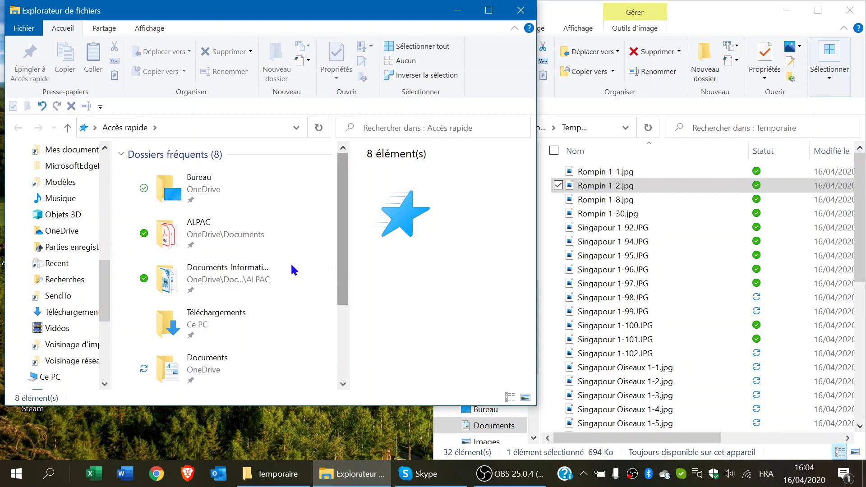
{"action": "left_click_drag", "start_coordinate": [105, 291], "coordinate": [106, 191]}
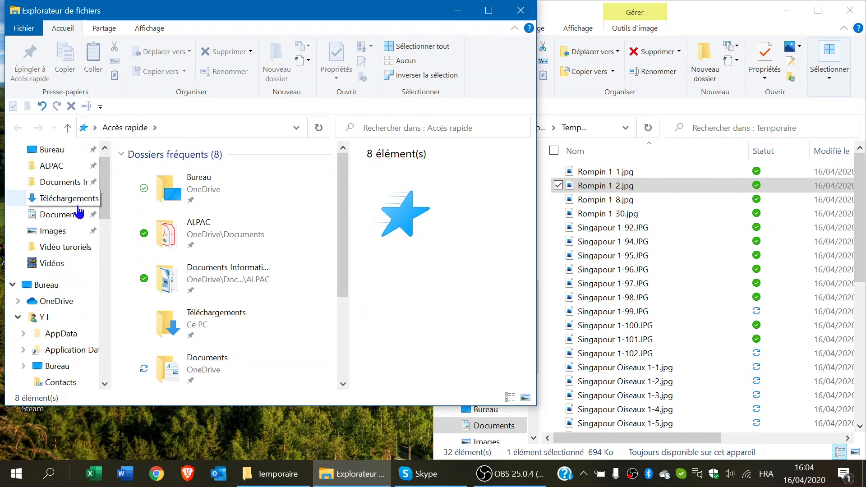
{"action": "left_click", "coordinate": [66, 217]}
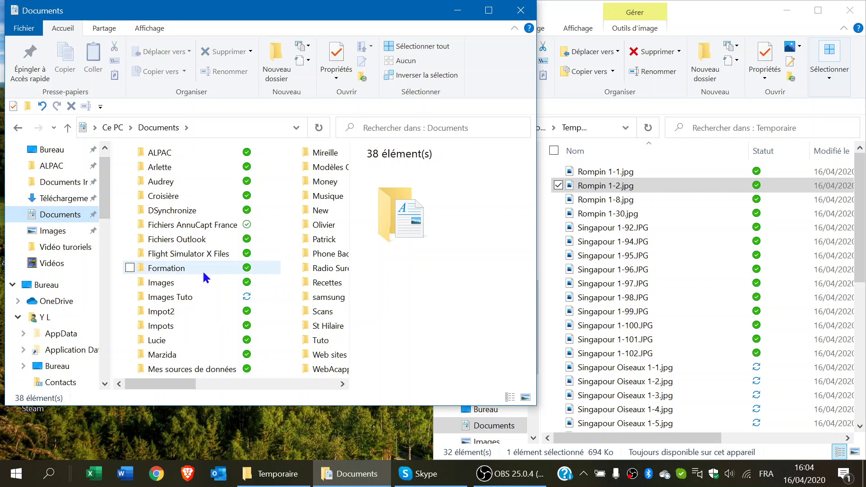
{"action": "double_click", "coordinate": [190, 297]}
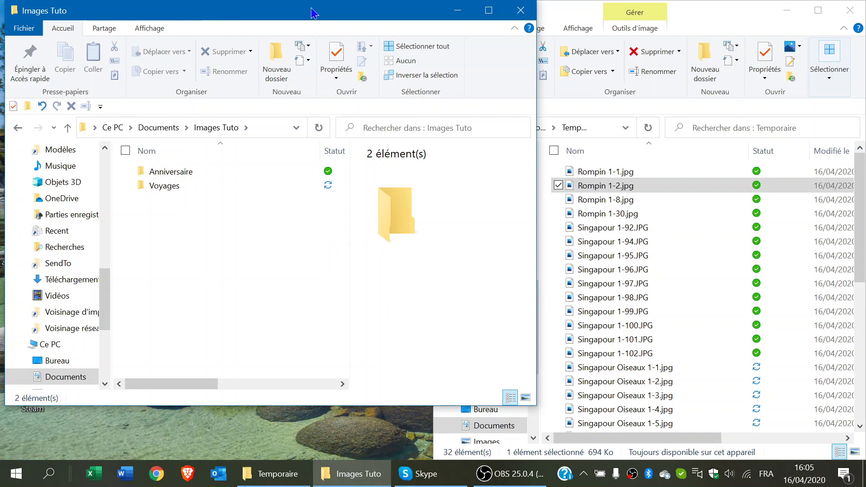
{"action": "left_click_drag", "start_coordinate": [293, 13], "coordinate": [3, 181]}
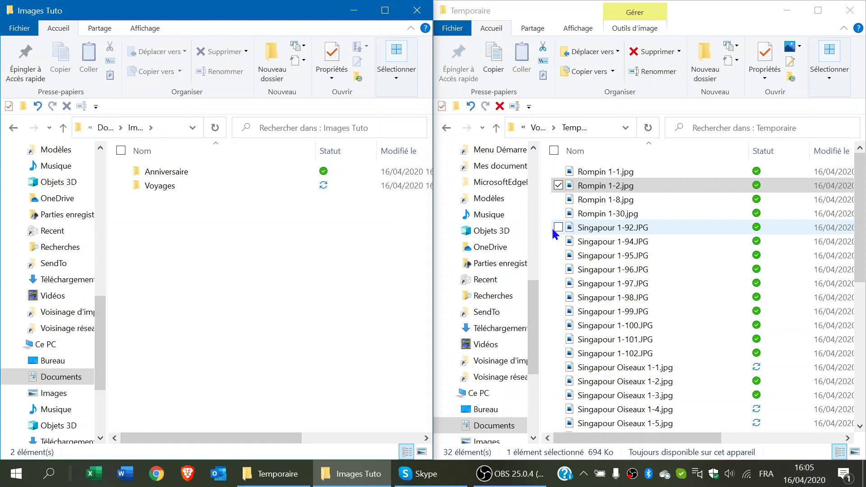
Step: Open the Singapour folder inside Voyages in the Images Tuto window
{"action": "double_click", "coordinate": [166, 187]}
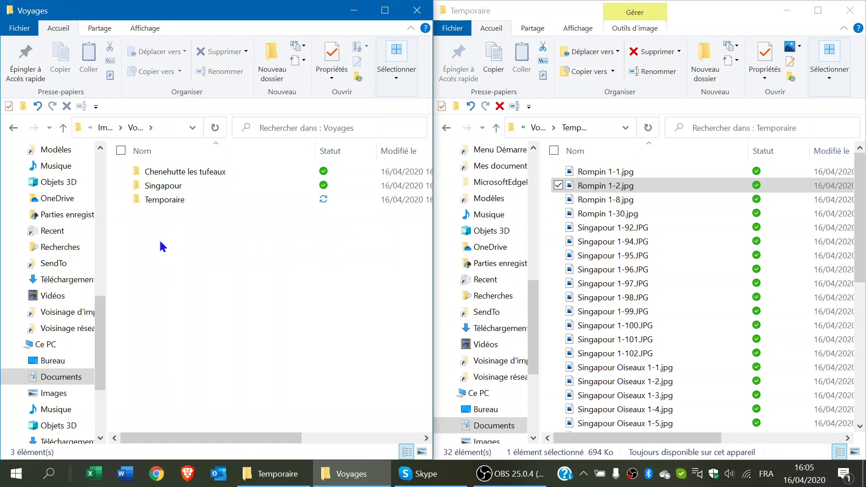
{"action": "double_click", "coordinate": [175, 186]}
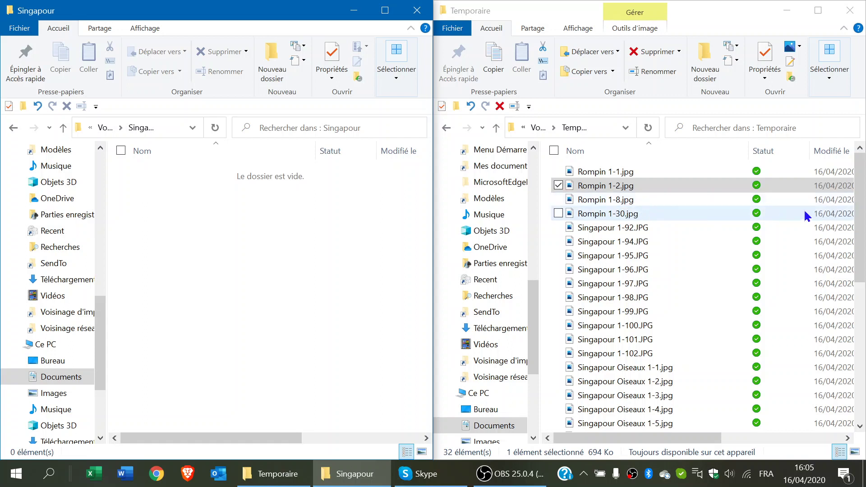
{"action": "left_click_drag", "start_coordinate": [858, 194], "coordinate": [841, 205]}
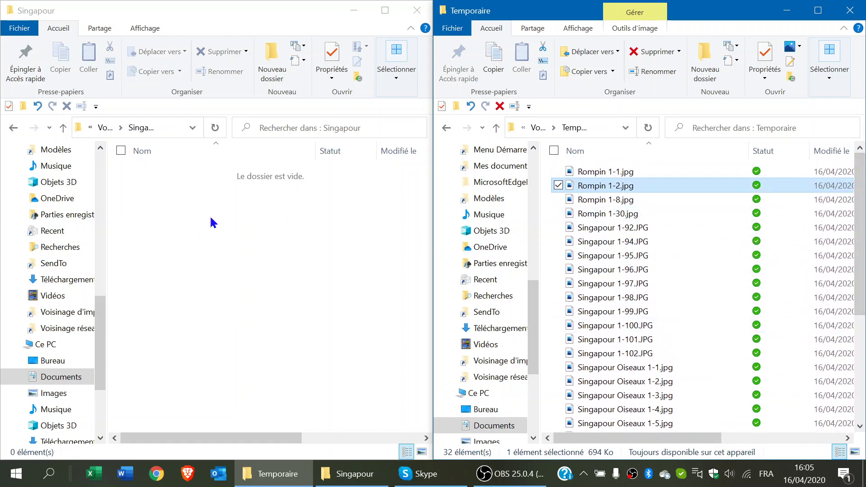
Step: Create a subfolder named "Rompin" in the Singapour folder
{"action": "left_click", "coordinate": [271, 58]}
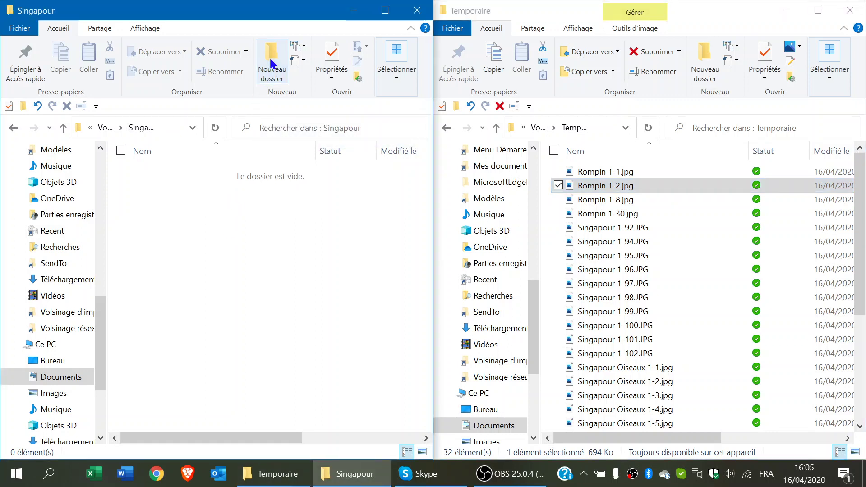
{"action": "left_click", "coordinate": [271, 59]}
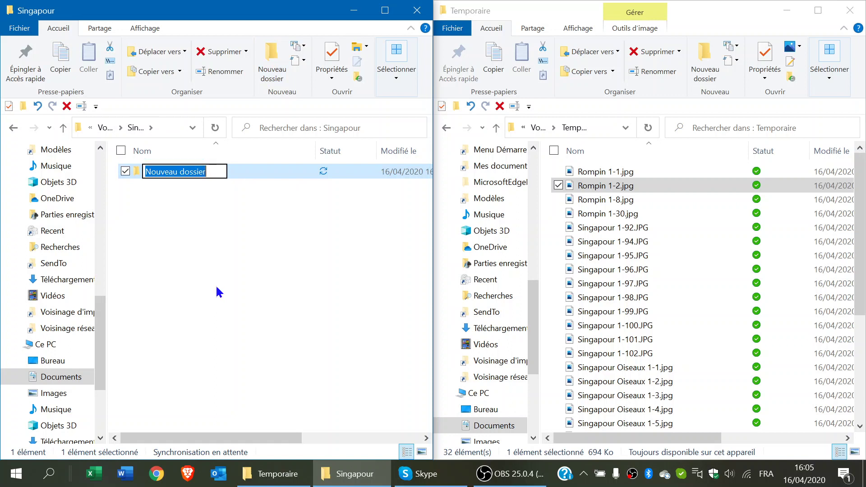
{"action": "type", "text": "Rompi"}
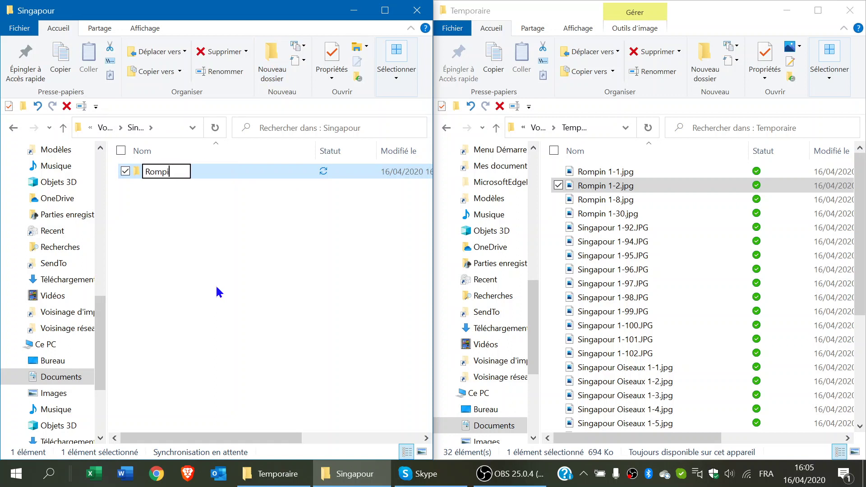
{"action": "type", "text": "n"}
{"action": "left_click", "coordinate": [193, 273]}
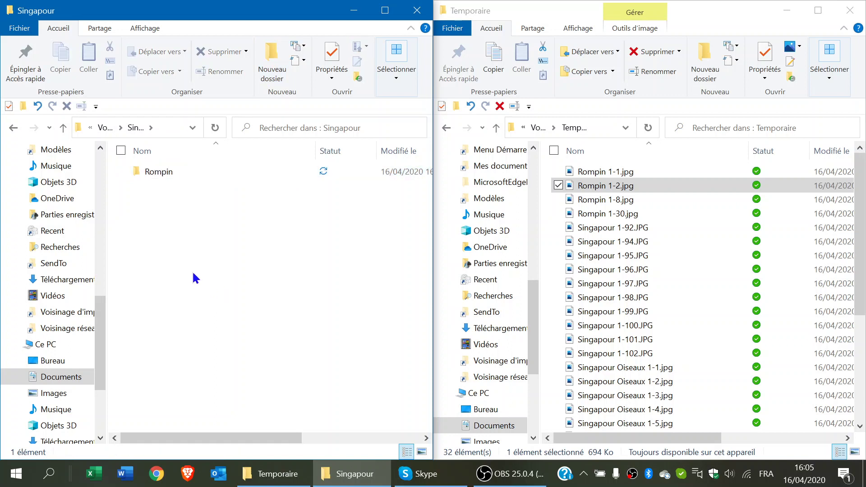
Step: Create a subfolder named "Oiseaux" in the Singapour folder
{"action": "left_click", "coordinate": [272, 57]}
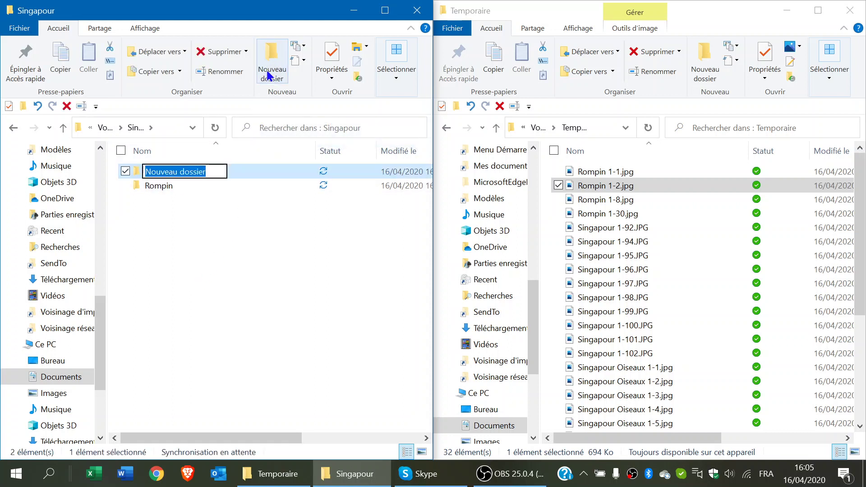
{"action": "type", "text": "Oiseaux"}
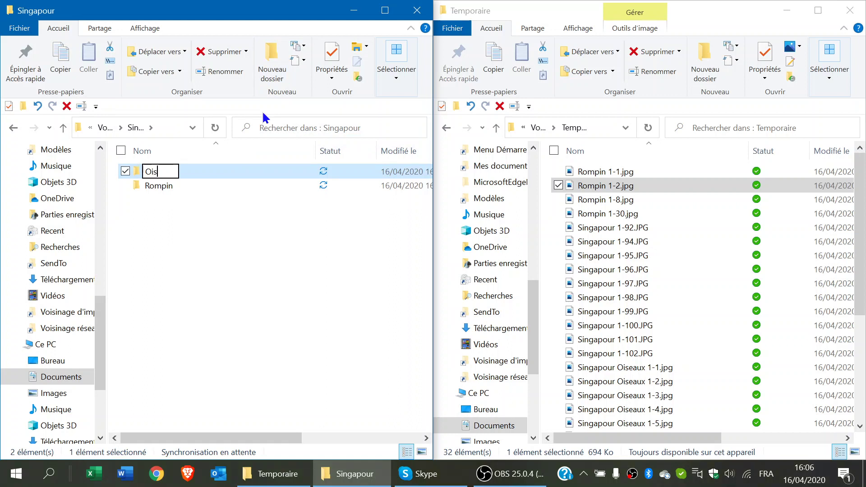
{"action": "left_click", "coordinate": [140, 245]}
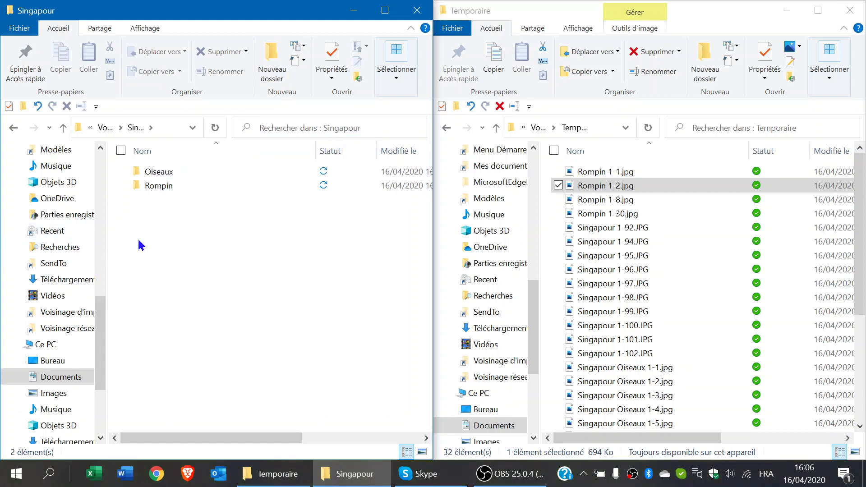
Step: Create a subfolder named "Singapour" inside the Singapour folder
{"action": "left_click", "coordinate": [271, 57]}
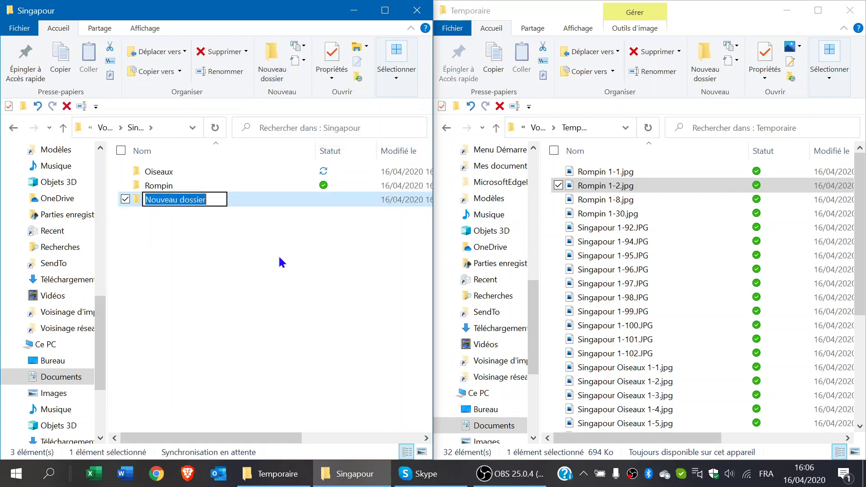
{"action": "type", "text": "Si"}
{"action": "type", "text": "n"}
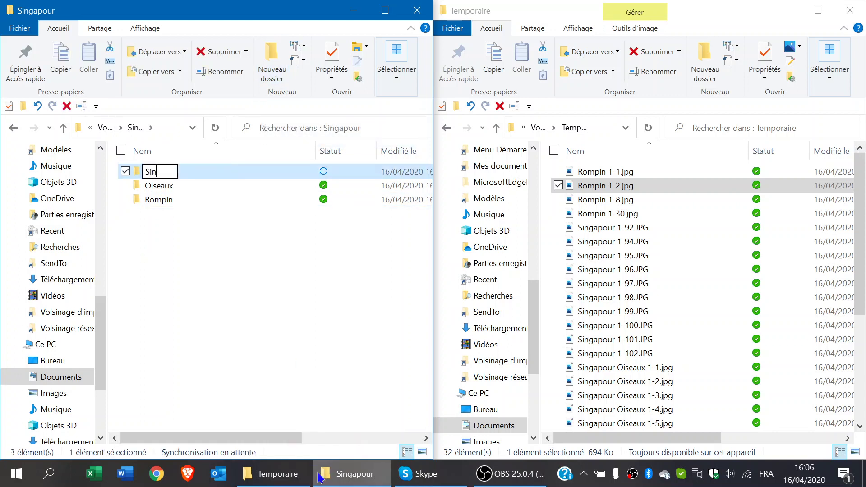
{"action": "type", "text": "gapour"}
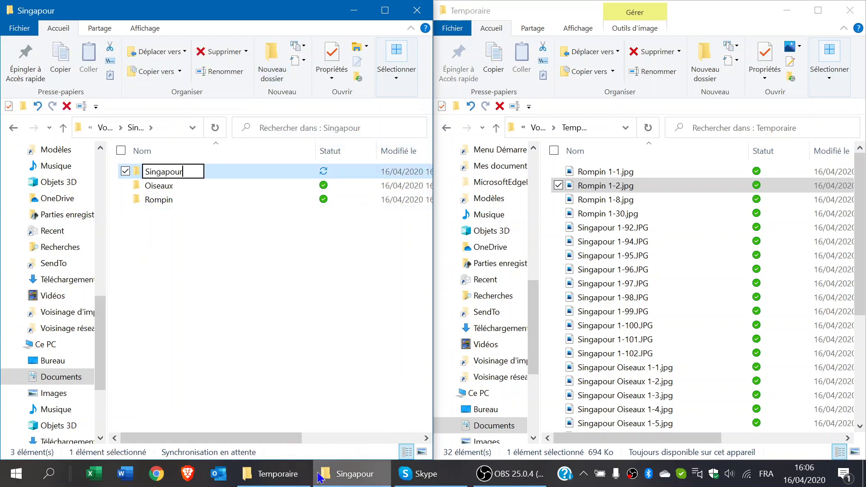
{"action": "left_click", "coordinate": [210, 301]}
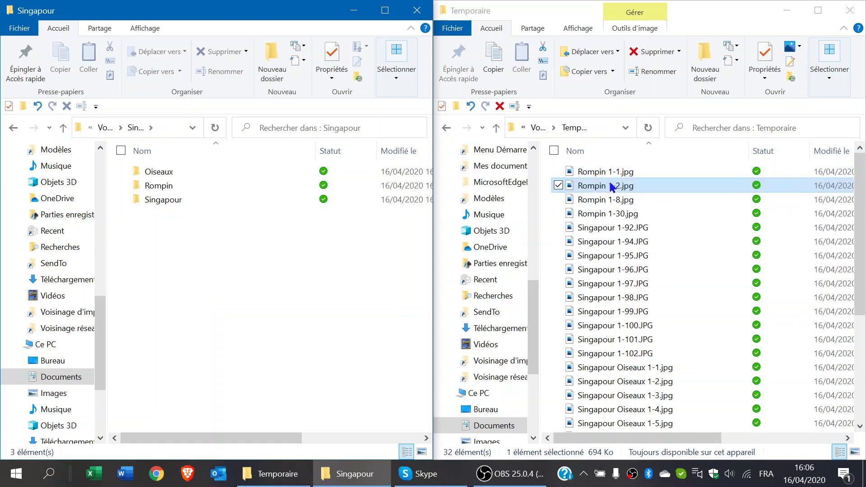
Step: Move the four photos Rompin 1-1.jpg to Rompin 1-30.jpg from the Temporaire folder into the Rompin subfolder
{"action": "double_click", "coordinate": [157, 186]}
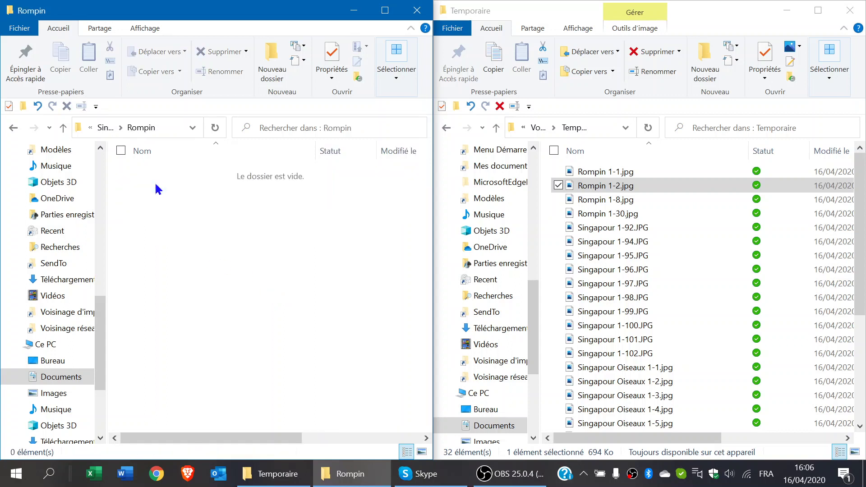
{"action": "left_click", "coordinate": [594, 186]}
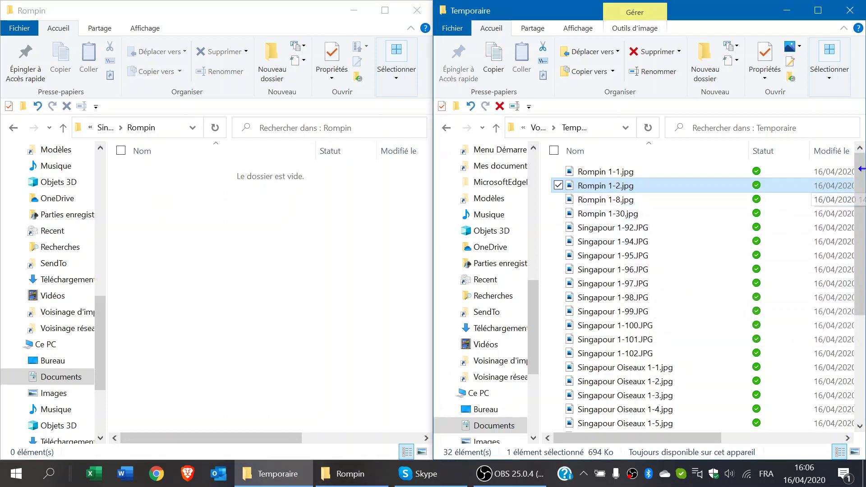
{"action": "left_click", "coordinate": [591, 174]}
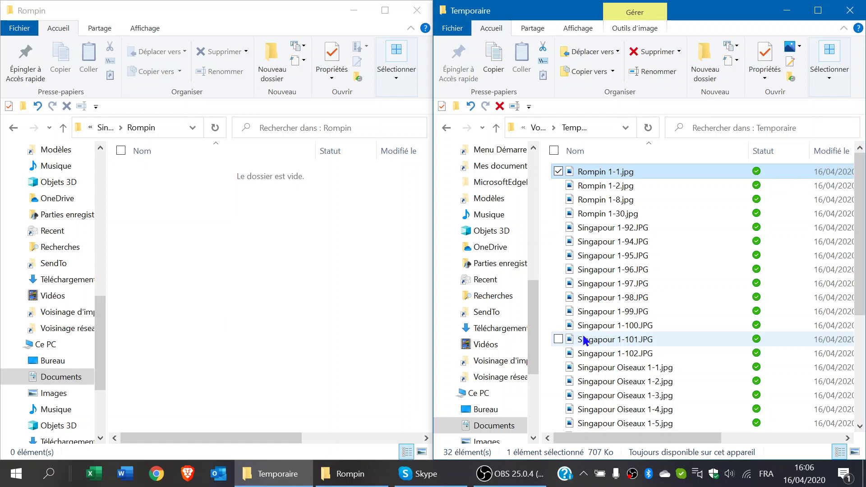
{"action": "left_click", "coordinate": [558, 214]}
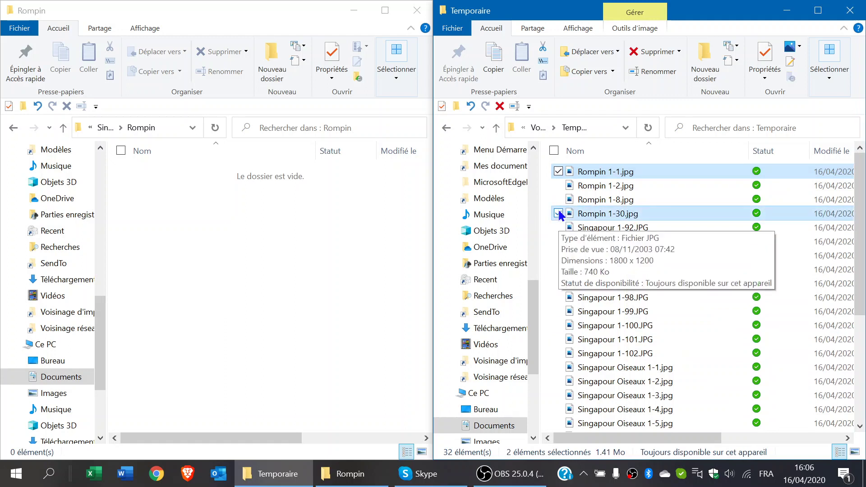
{"action": "left_click", "coordinate": [596, 174]}
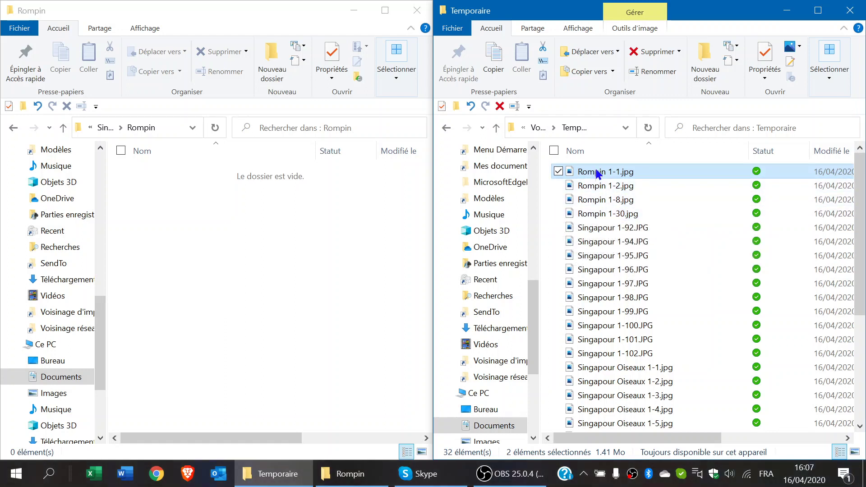
{"action": "left_click", "coordinate": [596, 215], "text": "shift"}
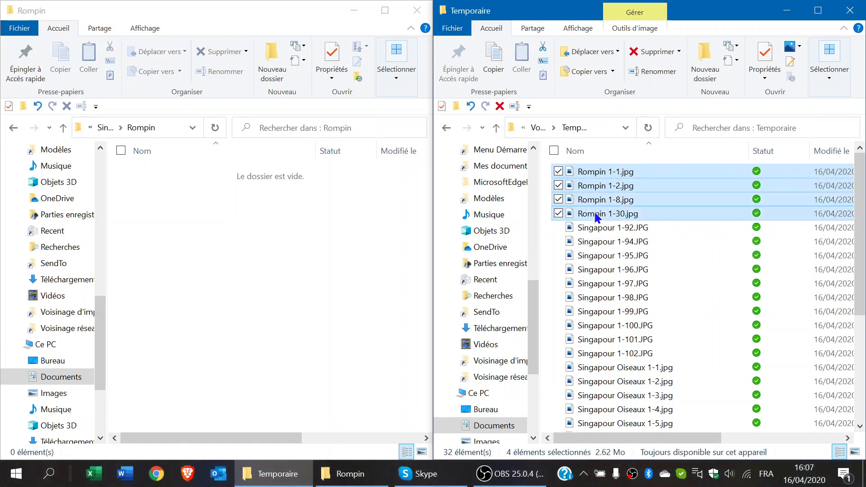
{"action": "left_click", "coordinate": [593, 172]}
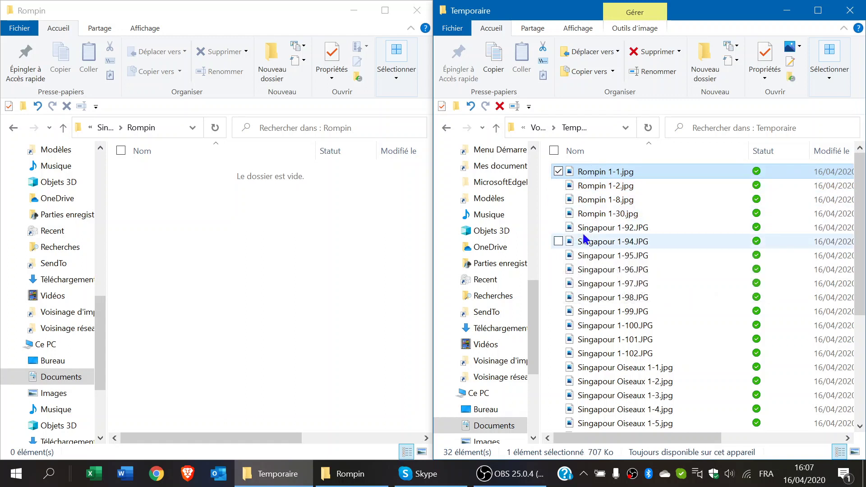
{"action": "left_click", "coordinate": [597, 213], "text": "shift"}
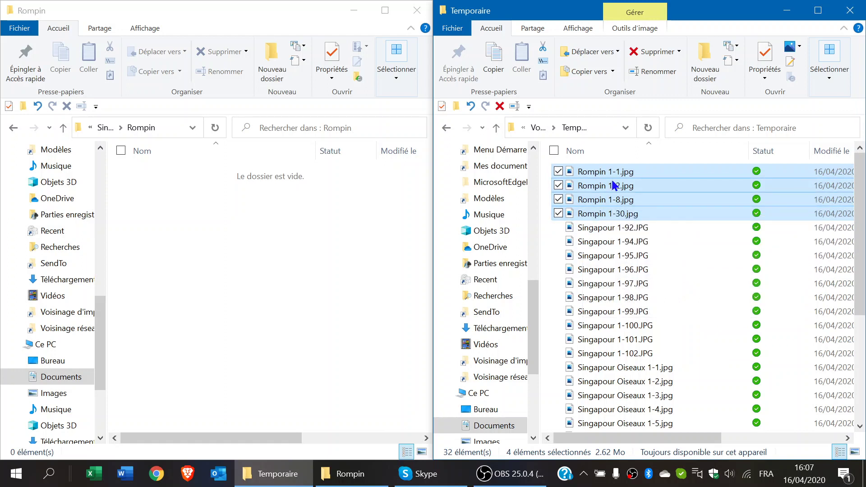
{"action": "left_click_drag", "start_coordinate": [608, 180], "coordinate": [221, 226]}
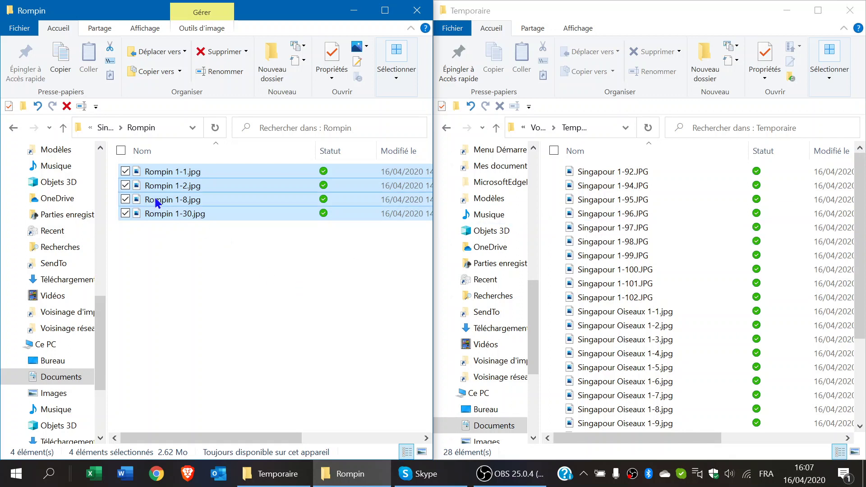
Step: Move the ten photos Singapour 1-92.JPG to Singapour 1-102.JPG from the Temporaire folder into the inner Singapour subfolder
{"action": "left_click", "coordinate": [102, 130]}
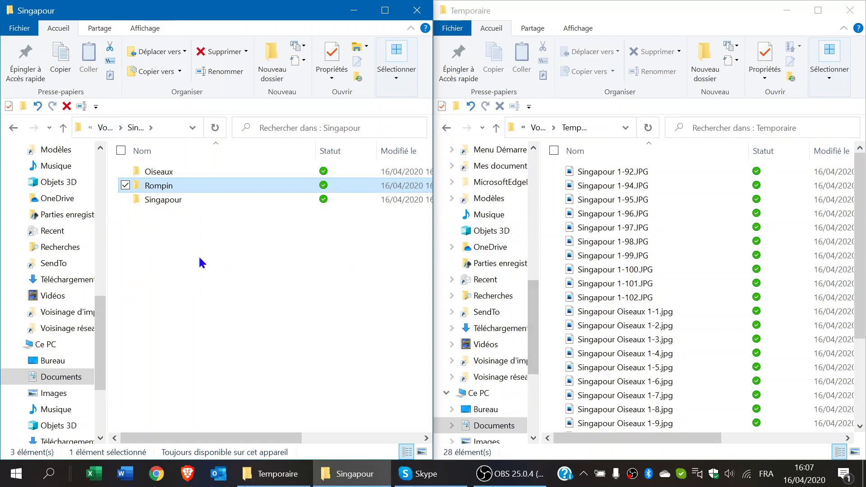
{"action": "double_click", "coordinate": [163, 201]}
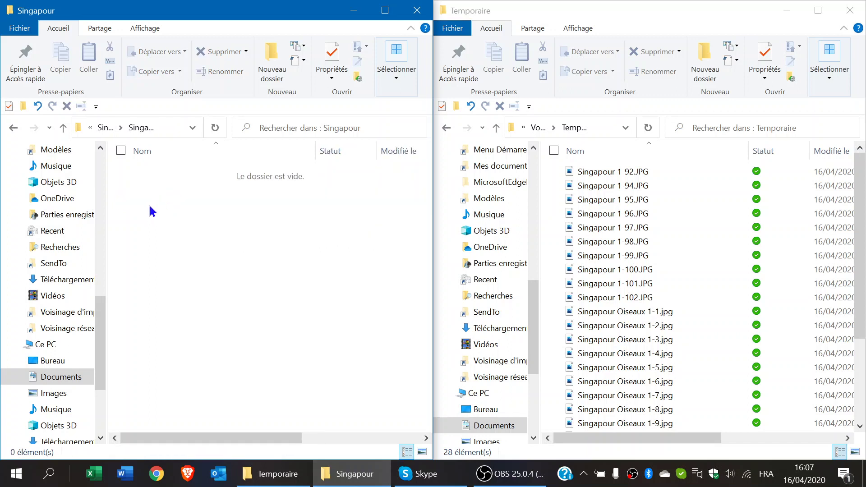
{"action": "left_click", "coordinate": [607, 174]}
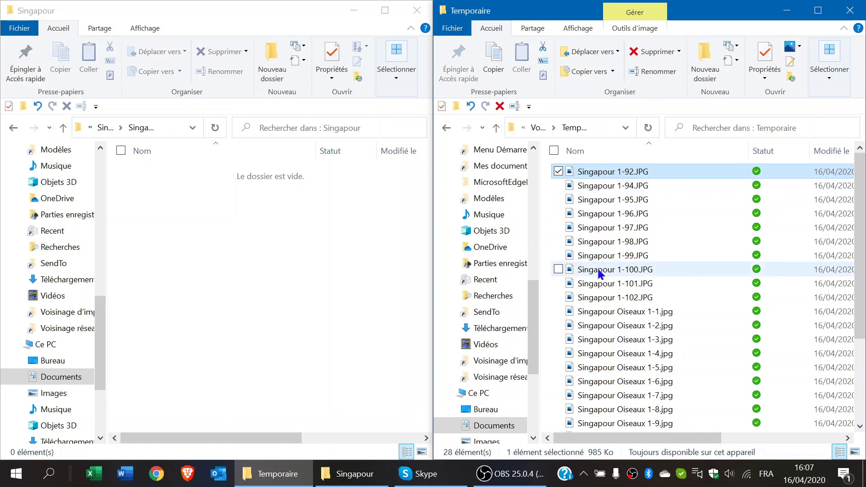
{"action": "left_click", "coordinate": [605, 297], "text": "shift"}
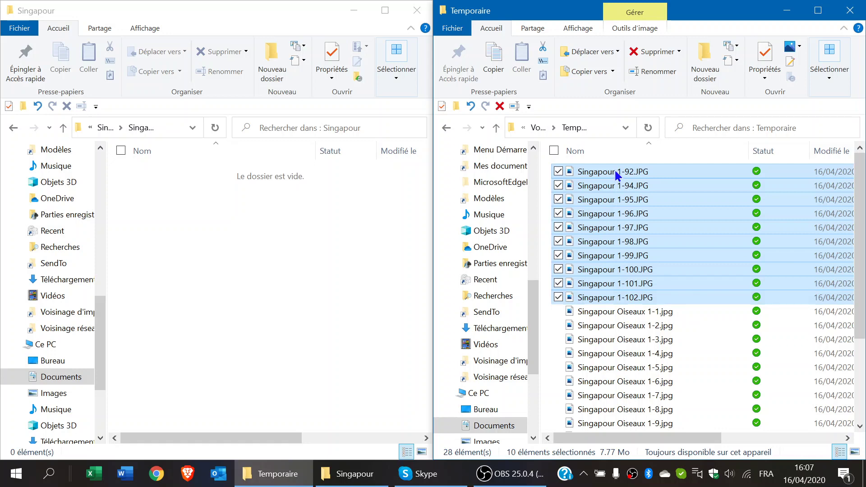
{"action": "left_click_drag", "start_coordinate": [617, 175], "coordinate": [194, 261]}
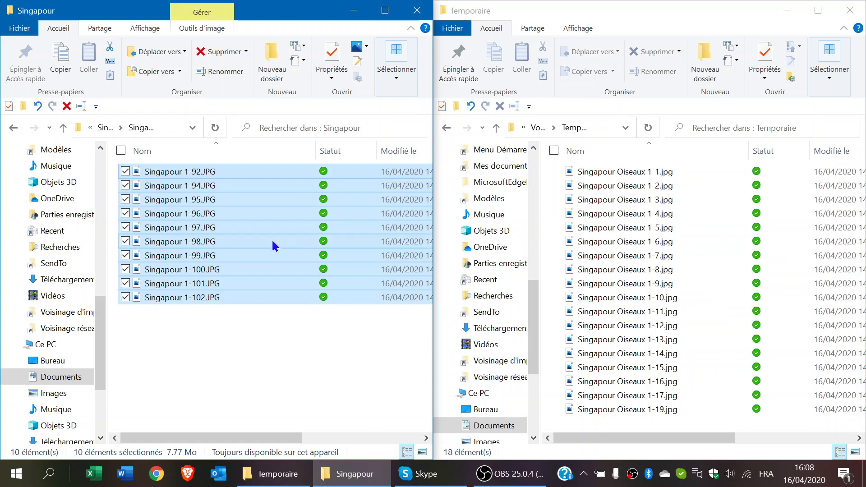
Step: Move all photos Singapour Oiseaux 1-1.jpg to Singapour Oiseaux 1-19.jpg from the Temporaire folder into the Oiseaux subfolder
{"action": "left_click", "coordinate": [104, 129]}
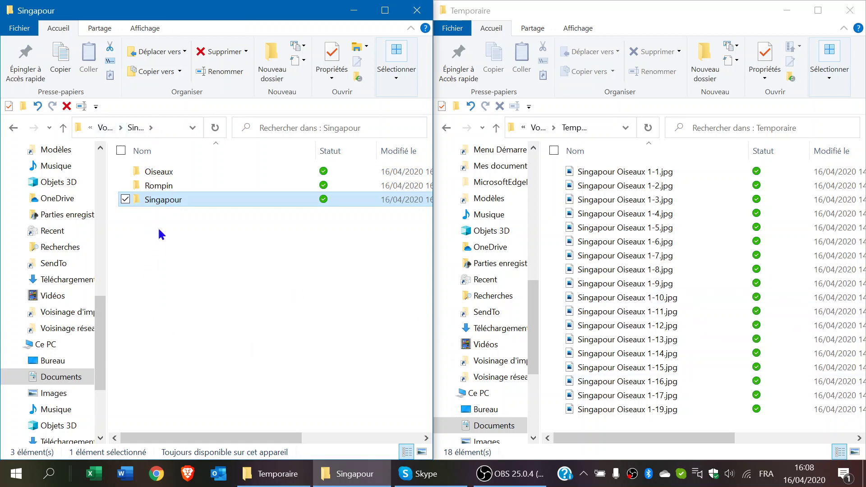
{"action": "double_click", "coordinate": [158, 172]}
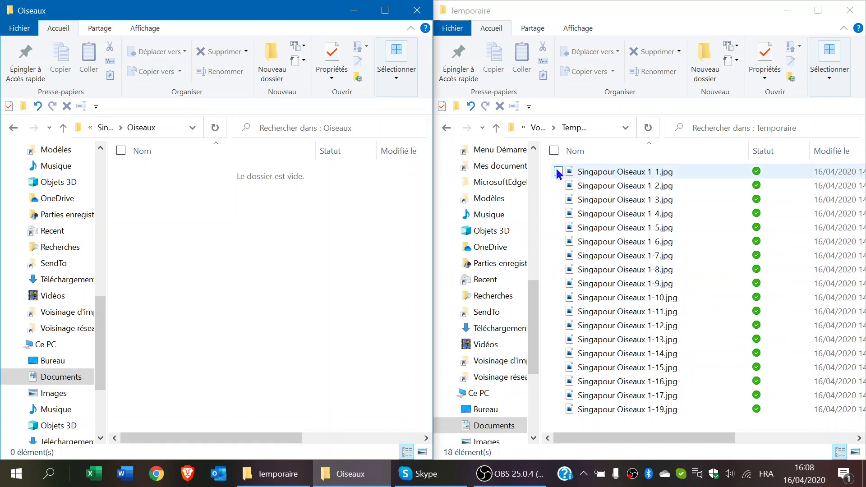
{"action": "left_click", "coordinate": [615, 173]}
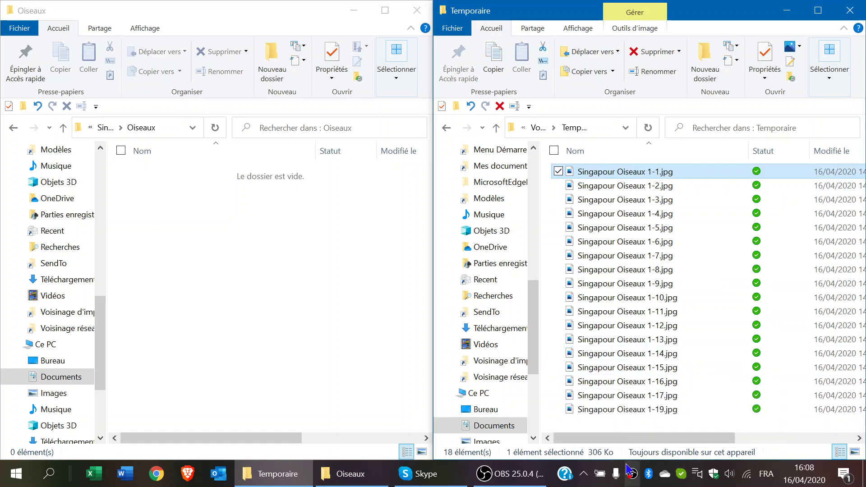
{"action": "left_click", "coordinate": [622, 410], "text": "shift"}
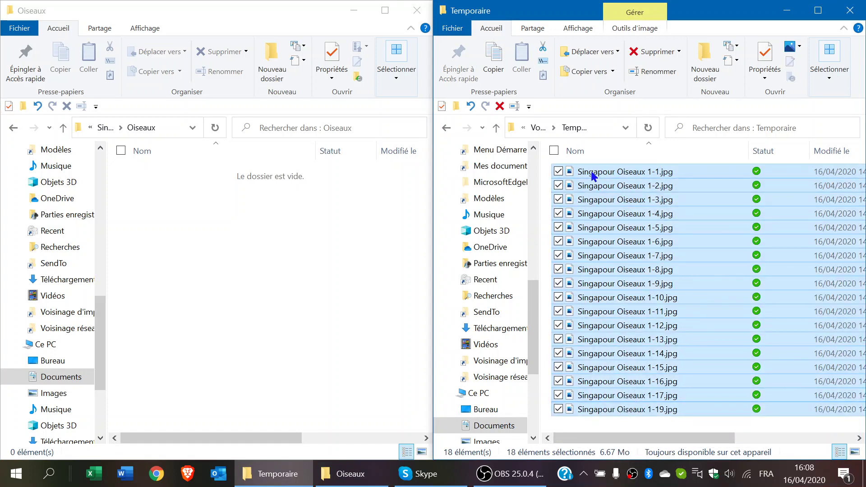
{"action": "left_click_drag", "start_coordinate": [414, 219], "coordinate": [188, 285]}
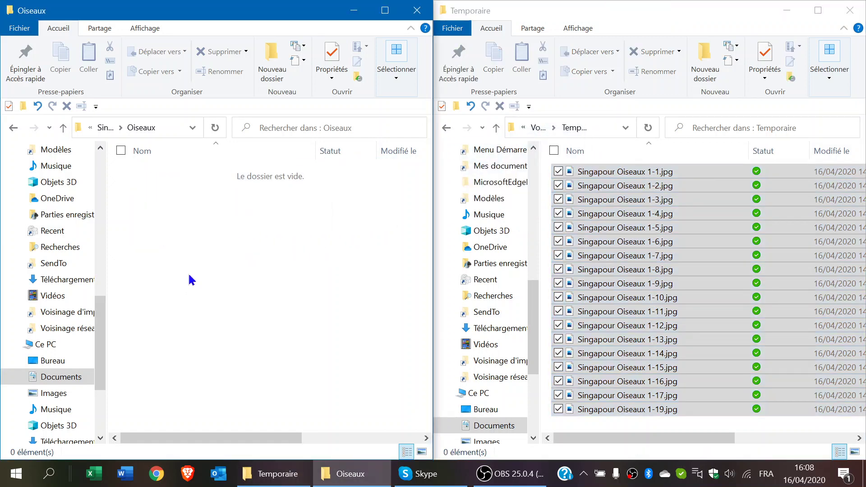